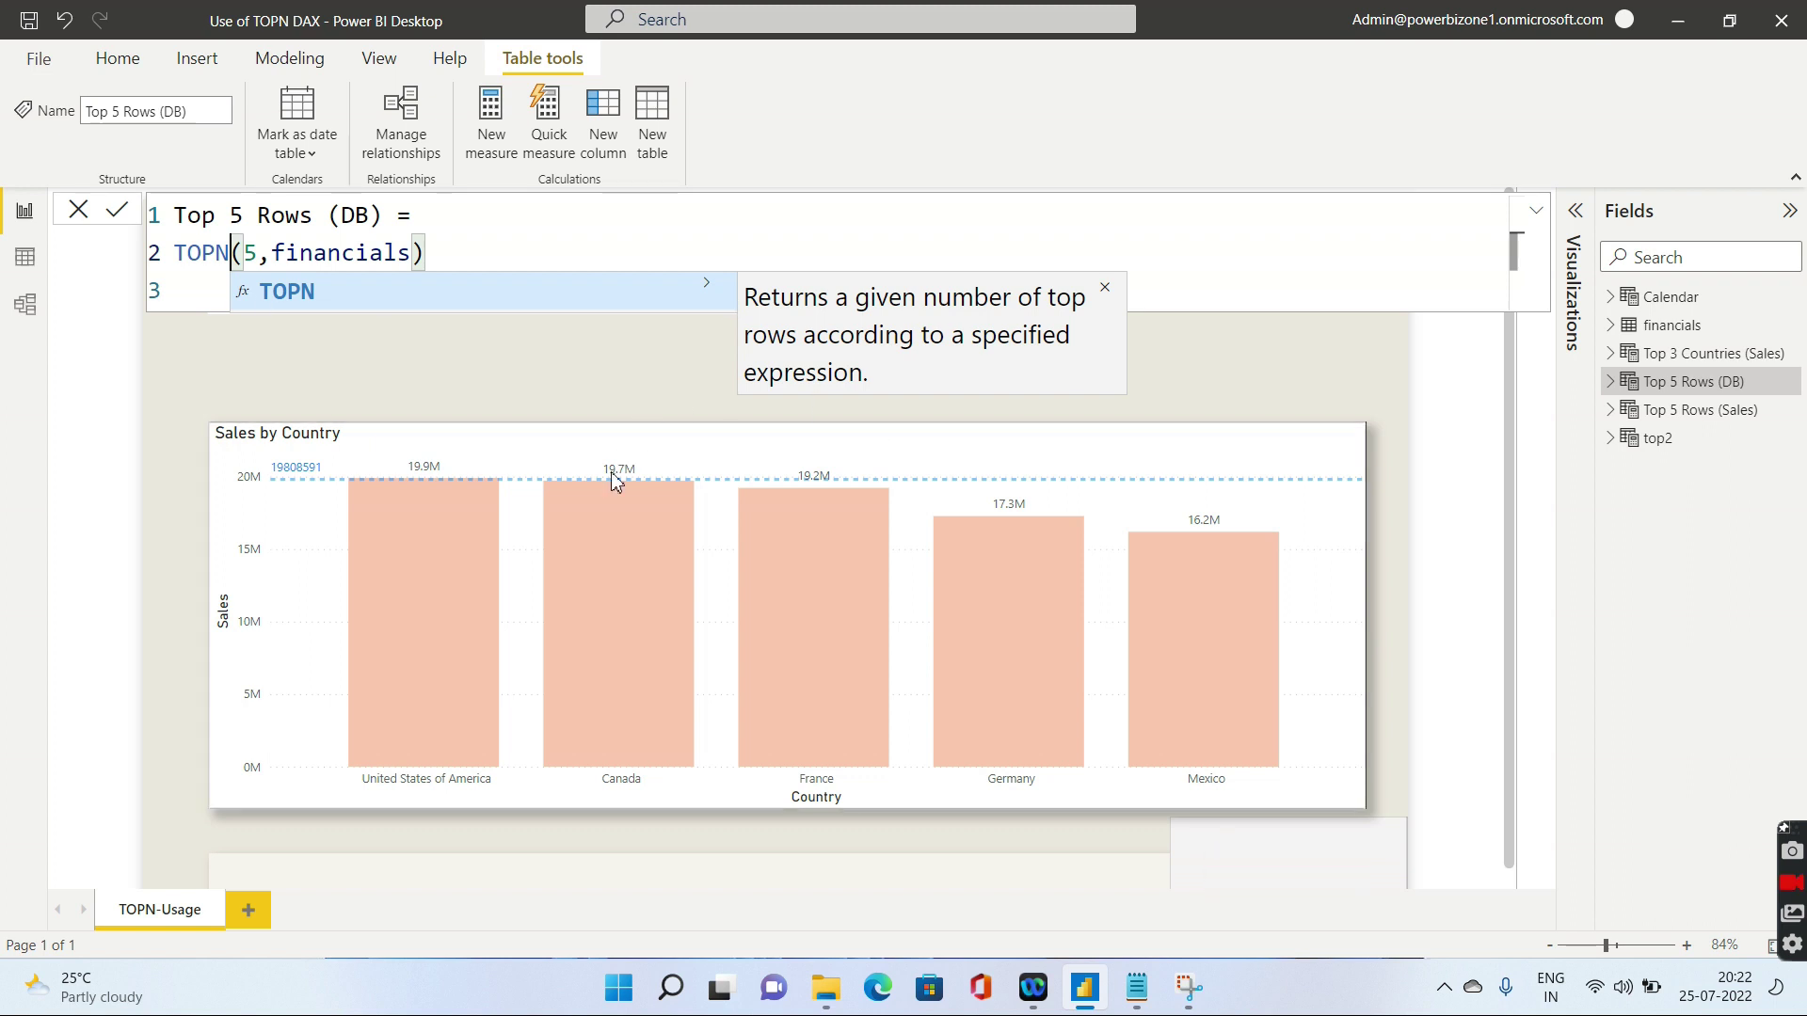
Step: Dismiss the autocomplete on the draft Top 5 Rows (DB) = TOPN(5,financials) formula
key(Escape)
Step: Switch to Model view to confirm no Top 5 Rows (DB) table exists yet
click(25, 304)
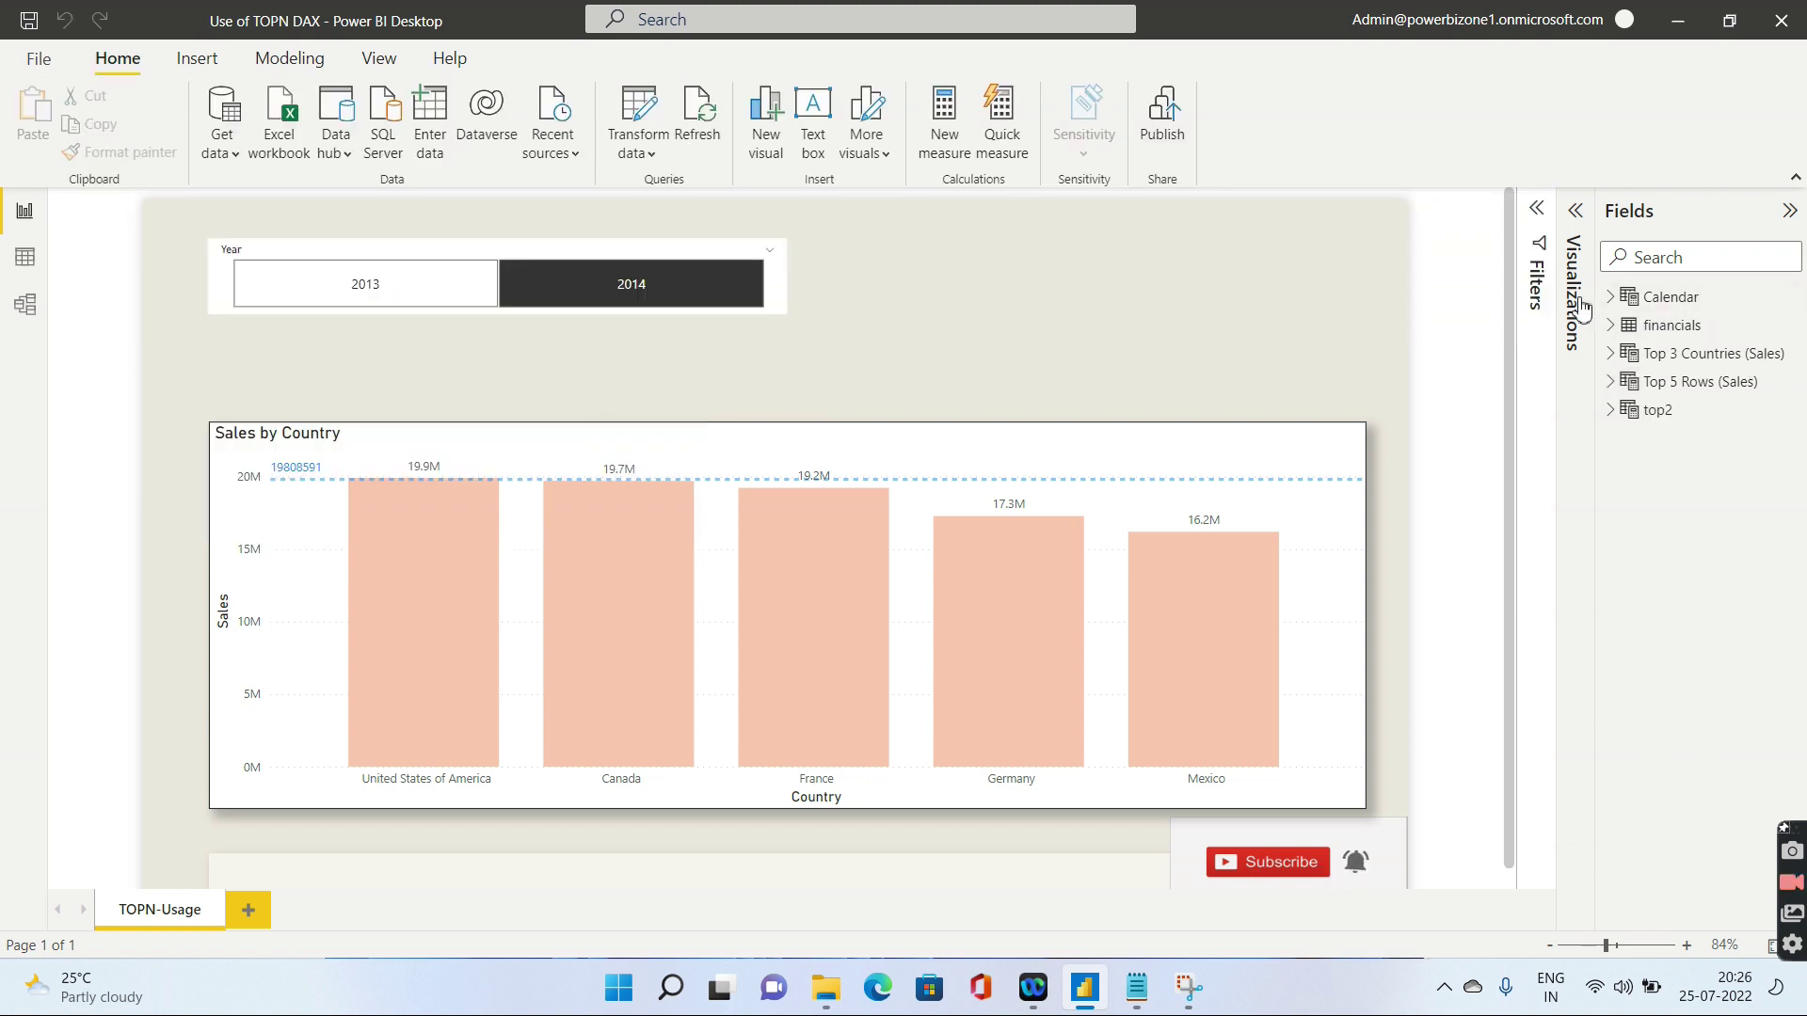
Step: Add a new calculated table with Top 5 Rows (DB) = TOPN(5,financials) from the Modeling tab
click(300, 63)
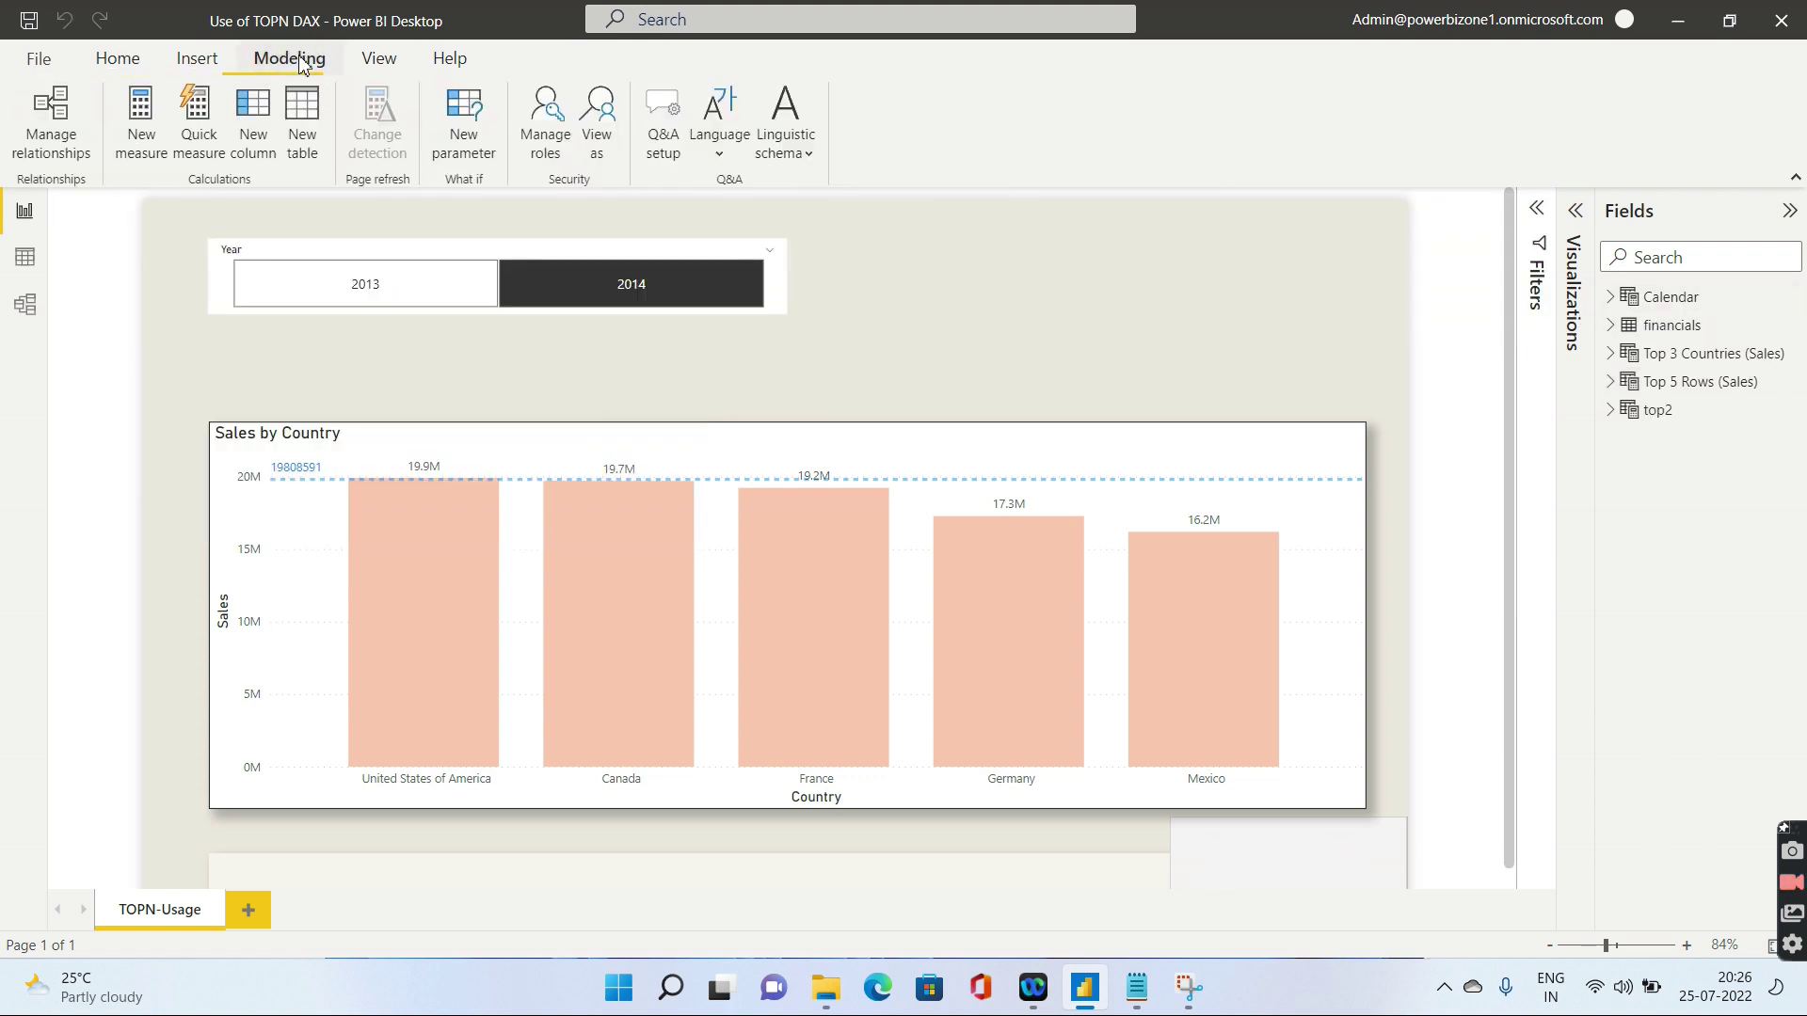
click(300, 147)
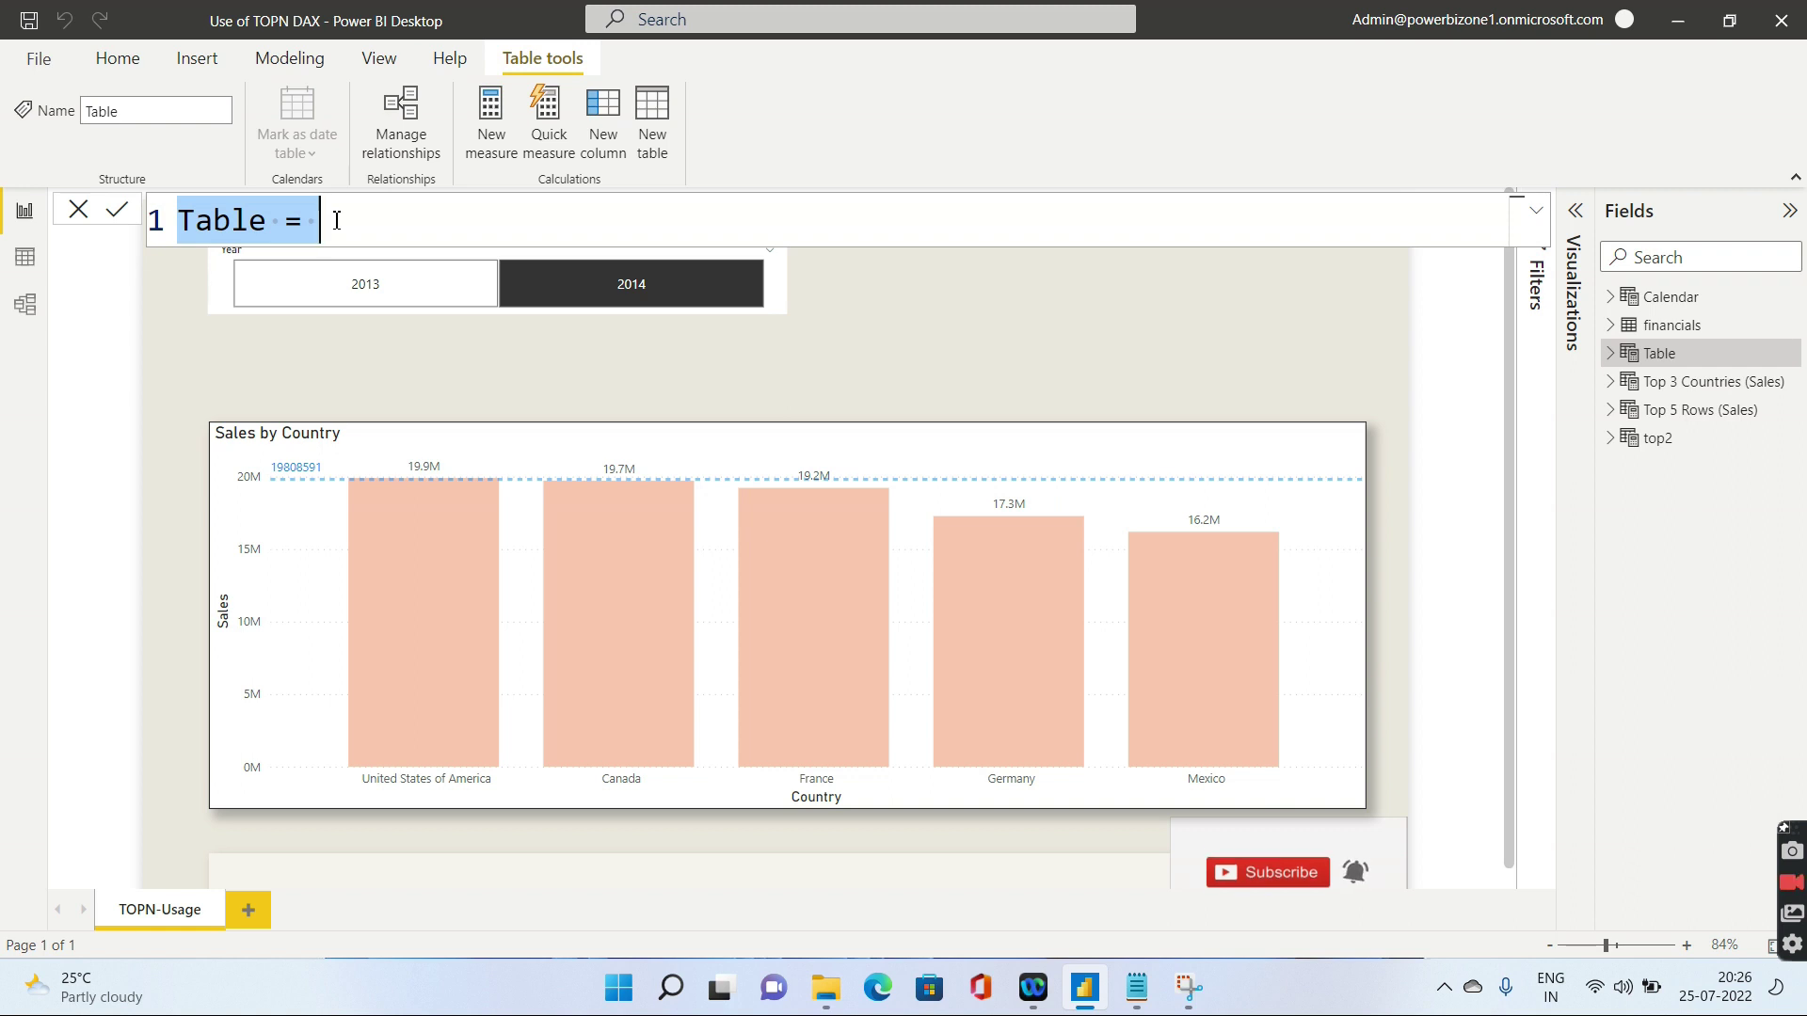
text(Top 5 Rows (DB) = TOPN(     5,financials))
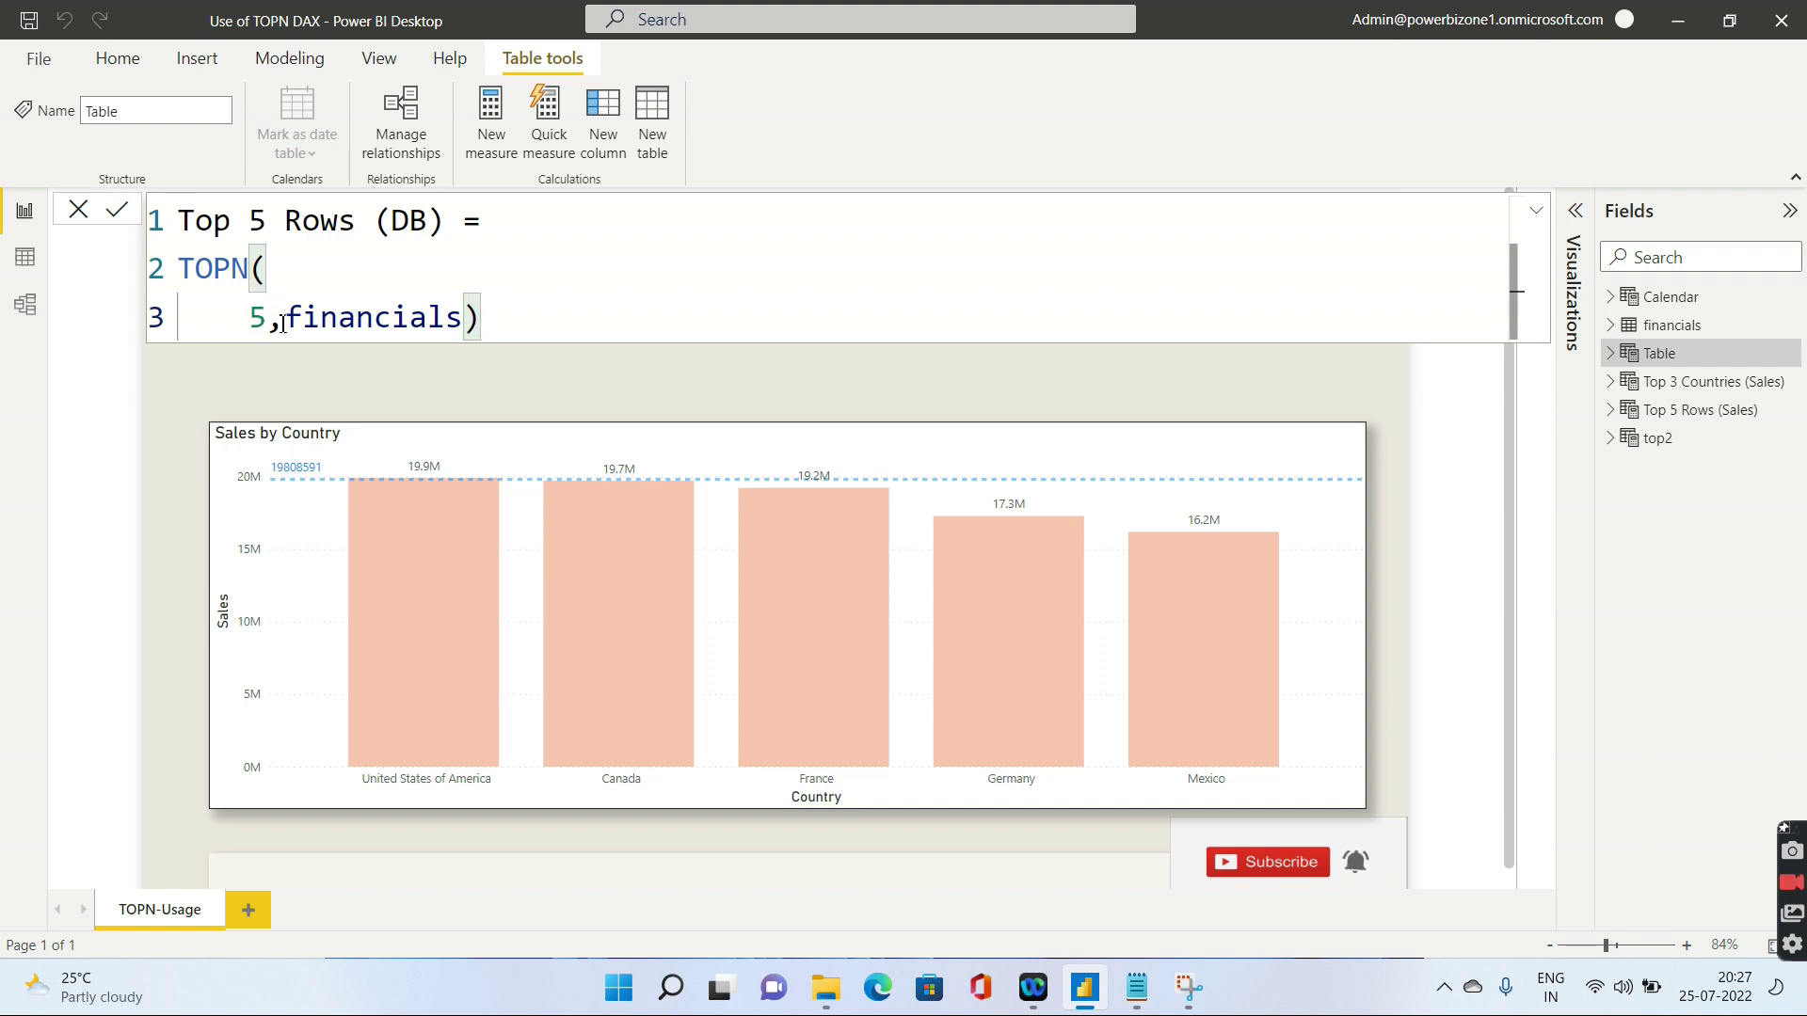
drag(284, 320, 468, 320)
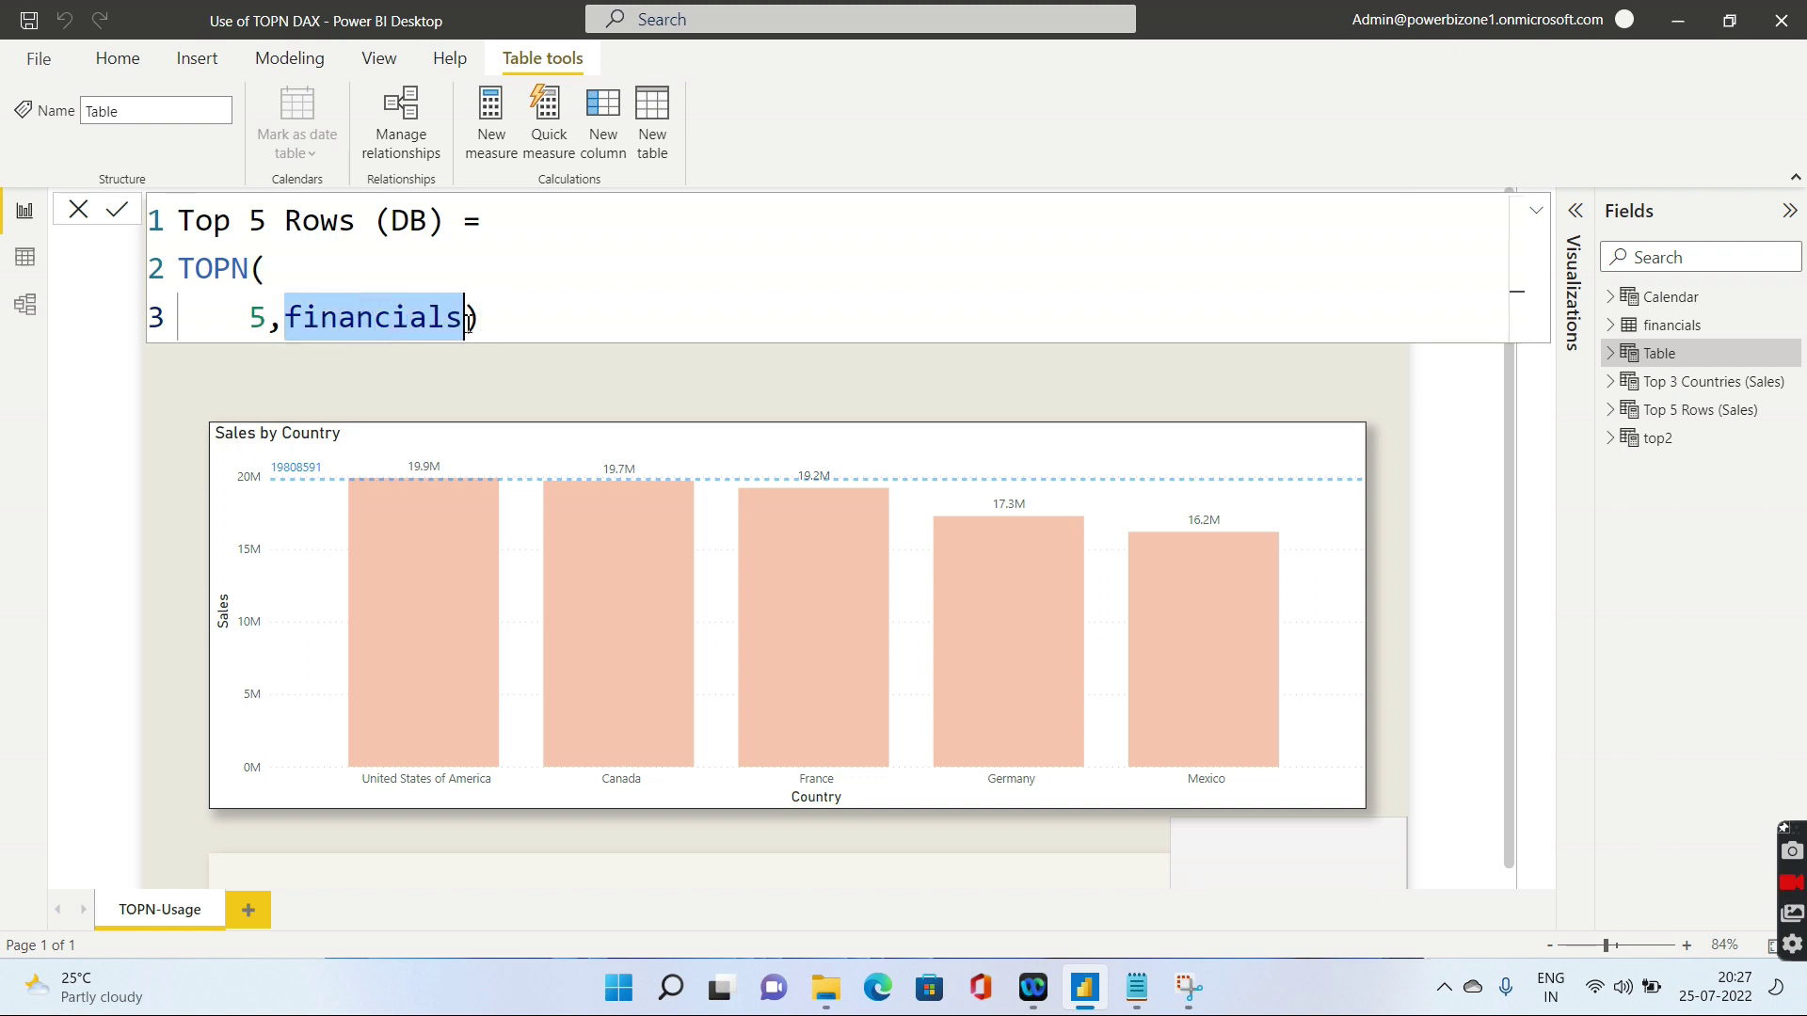
click(272, 319)
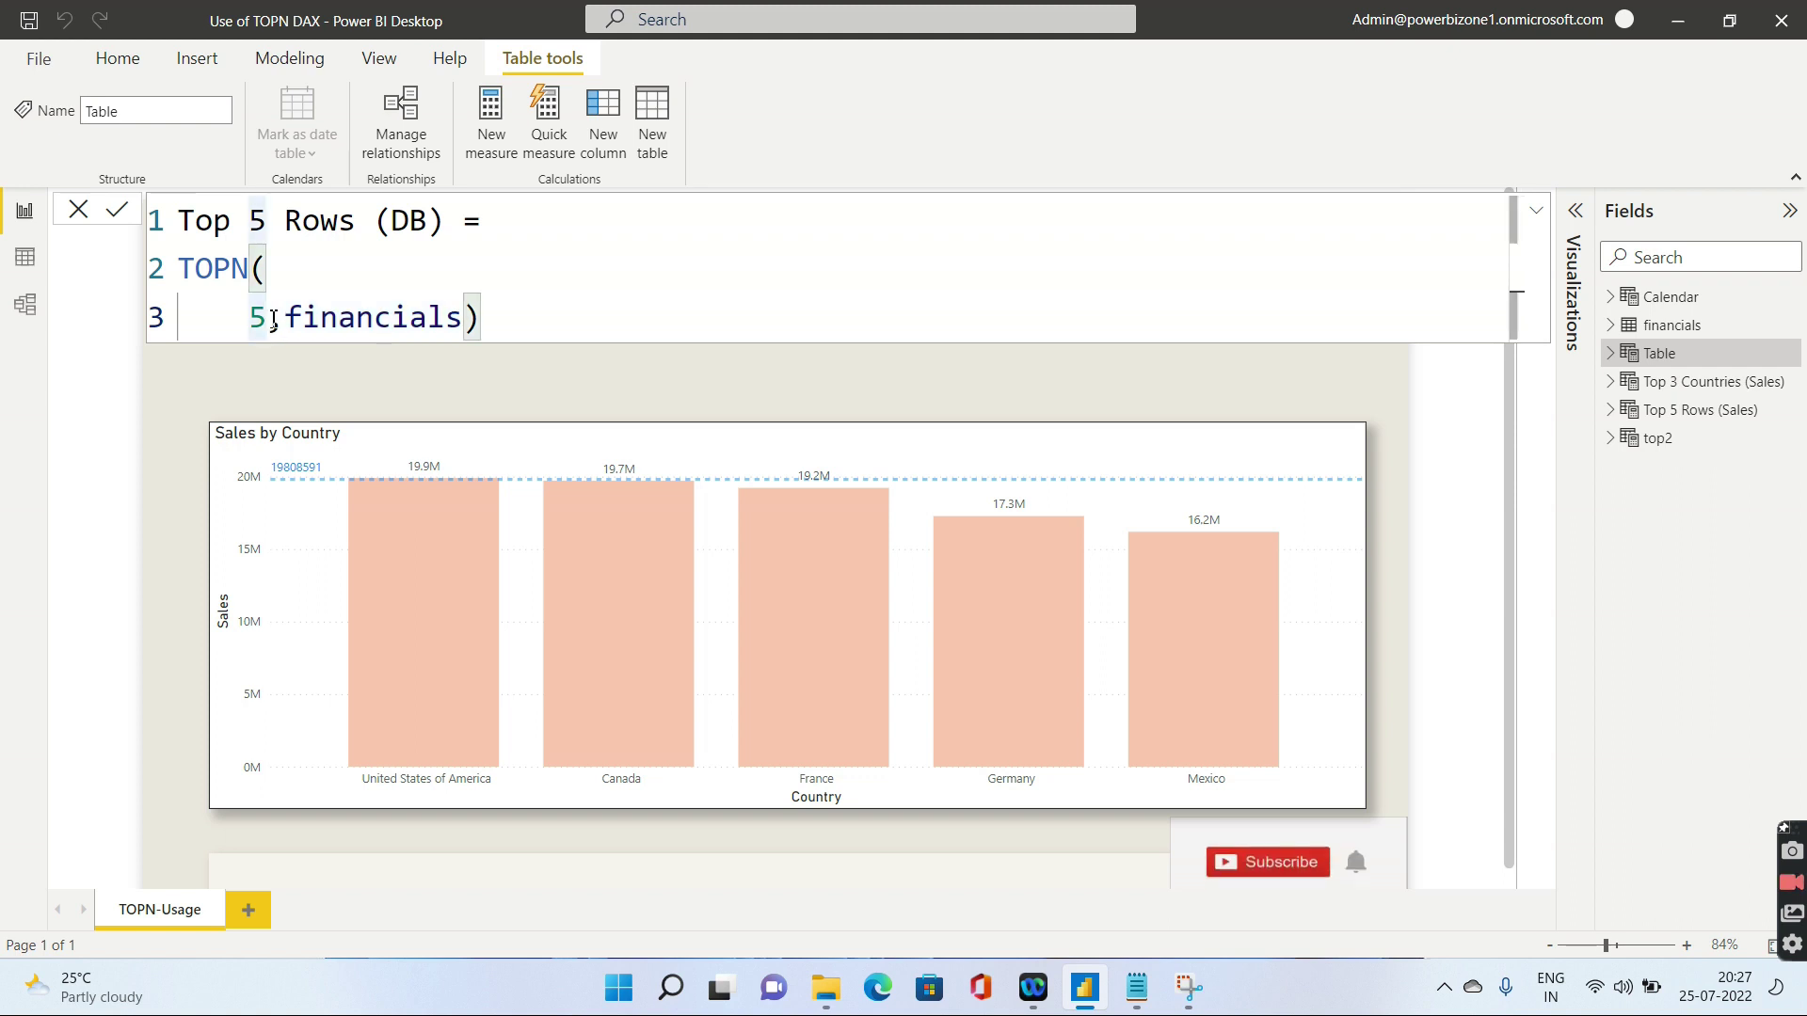
double_click(259, 319)
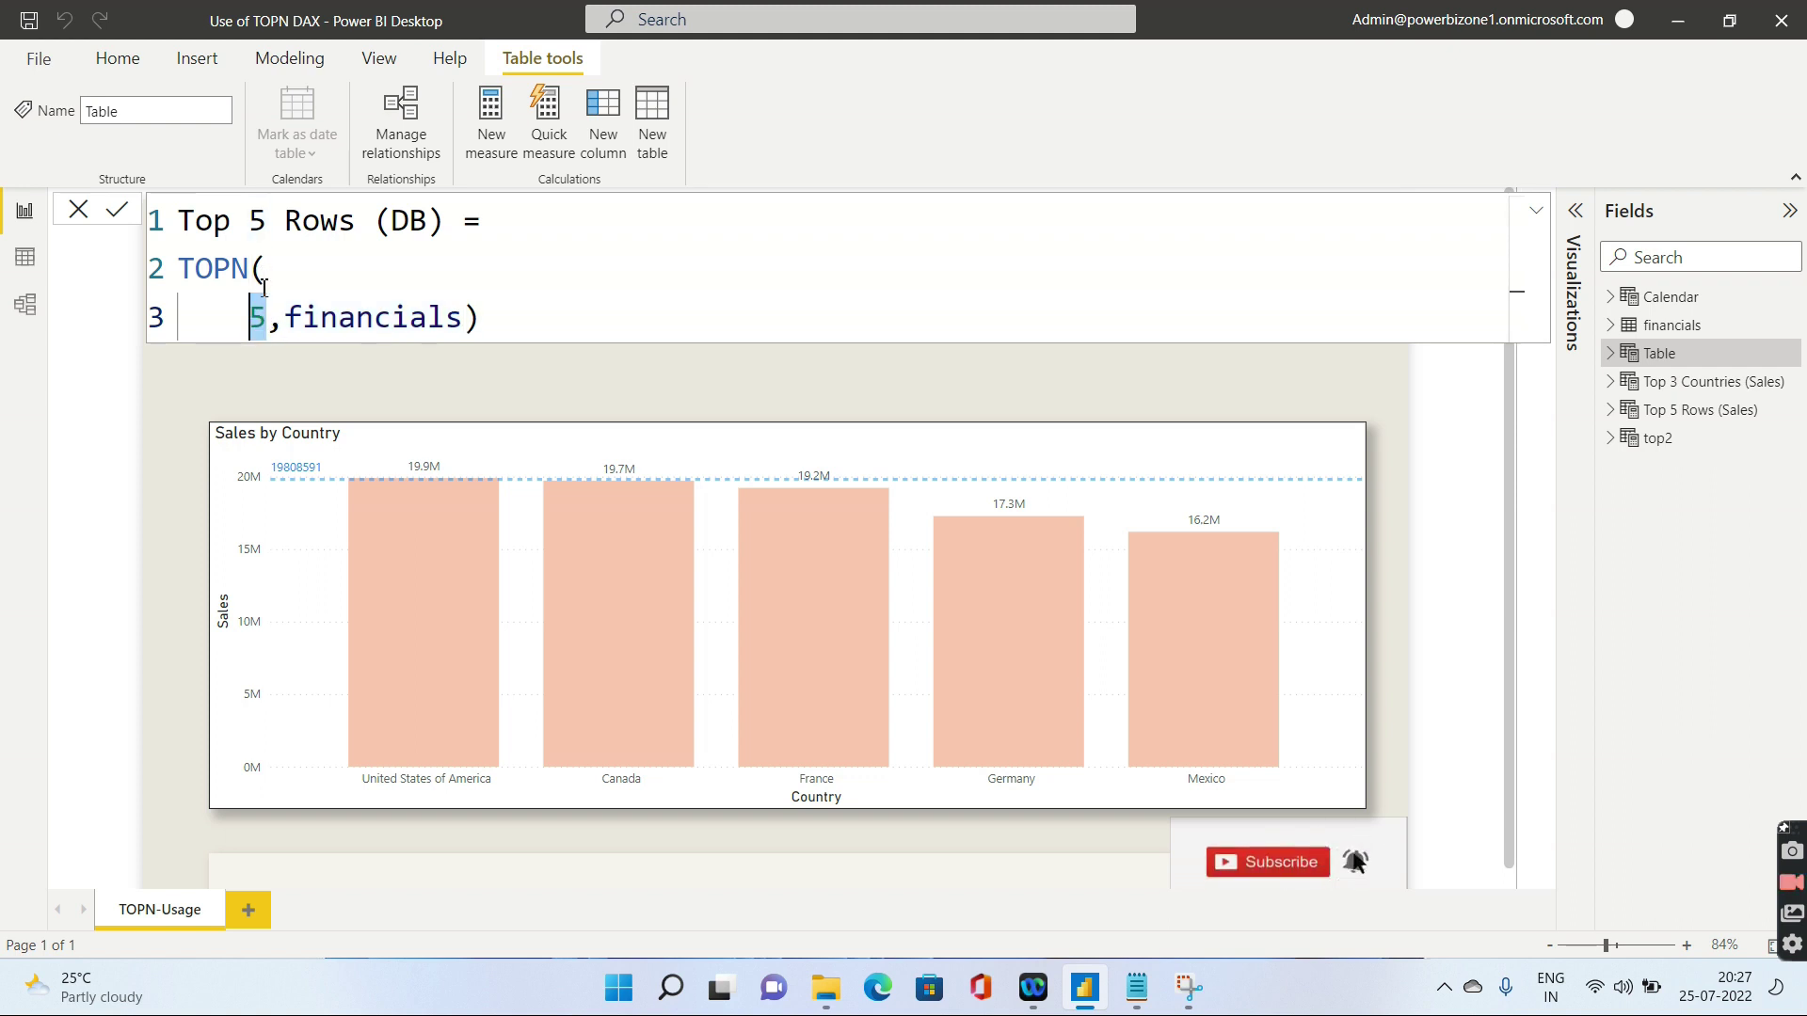
drag(285, 317, 477, 322)
click(516, 324)
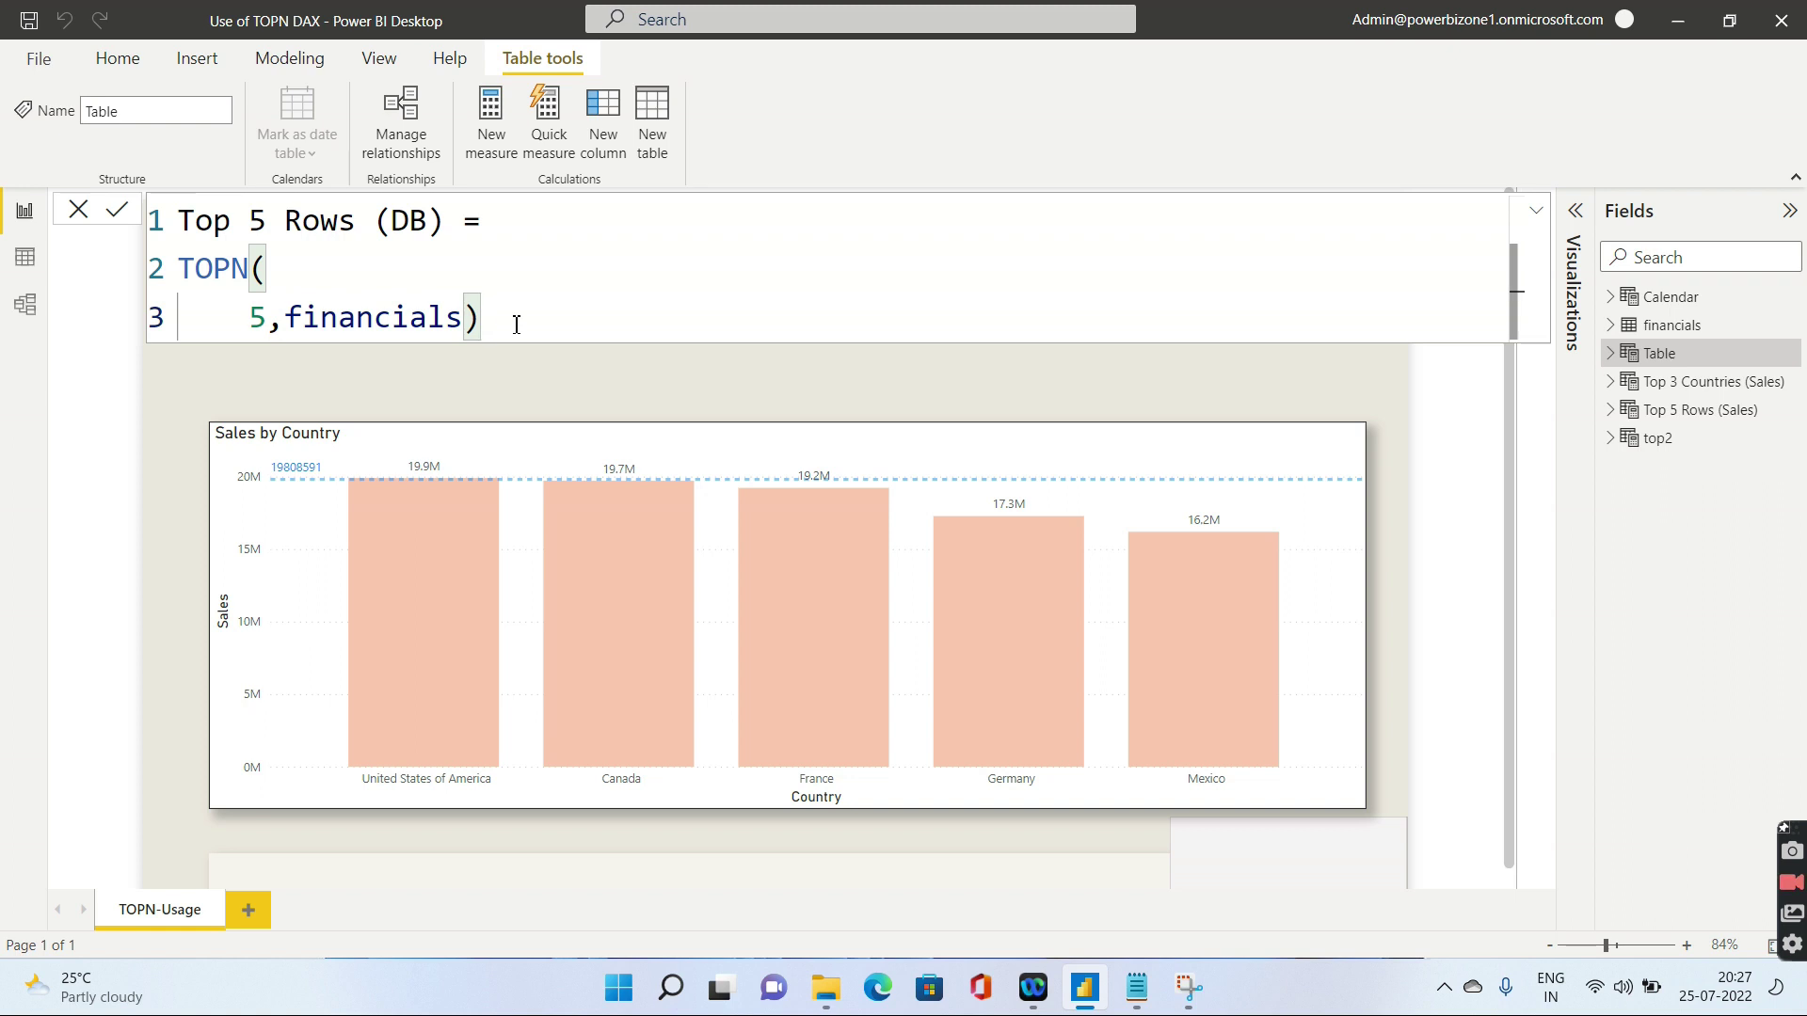
key(Return)
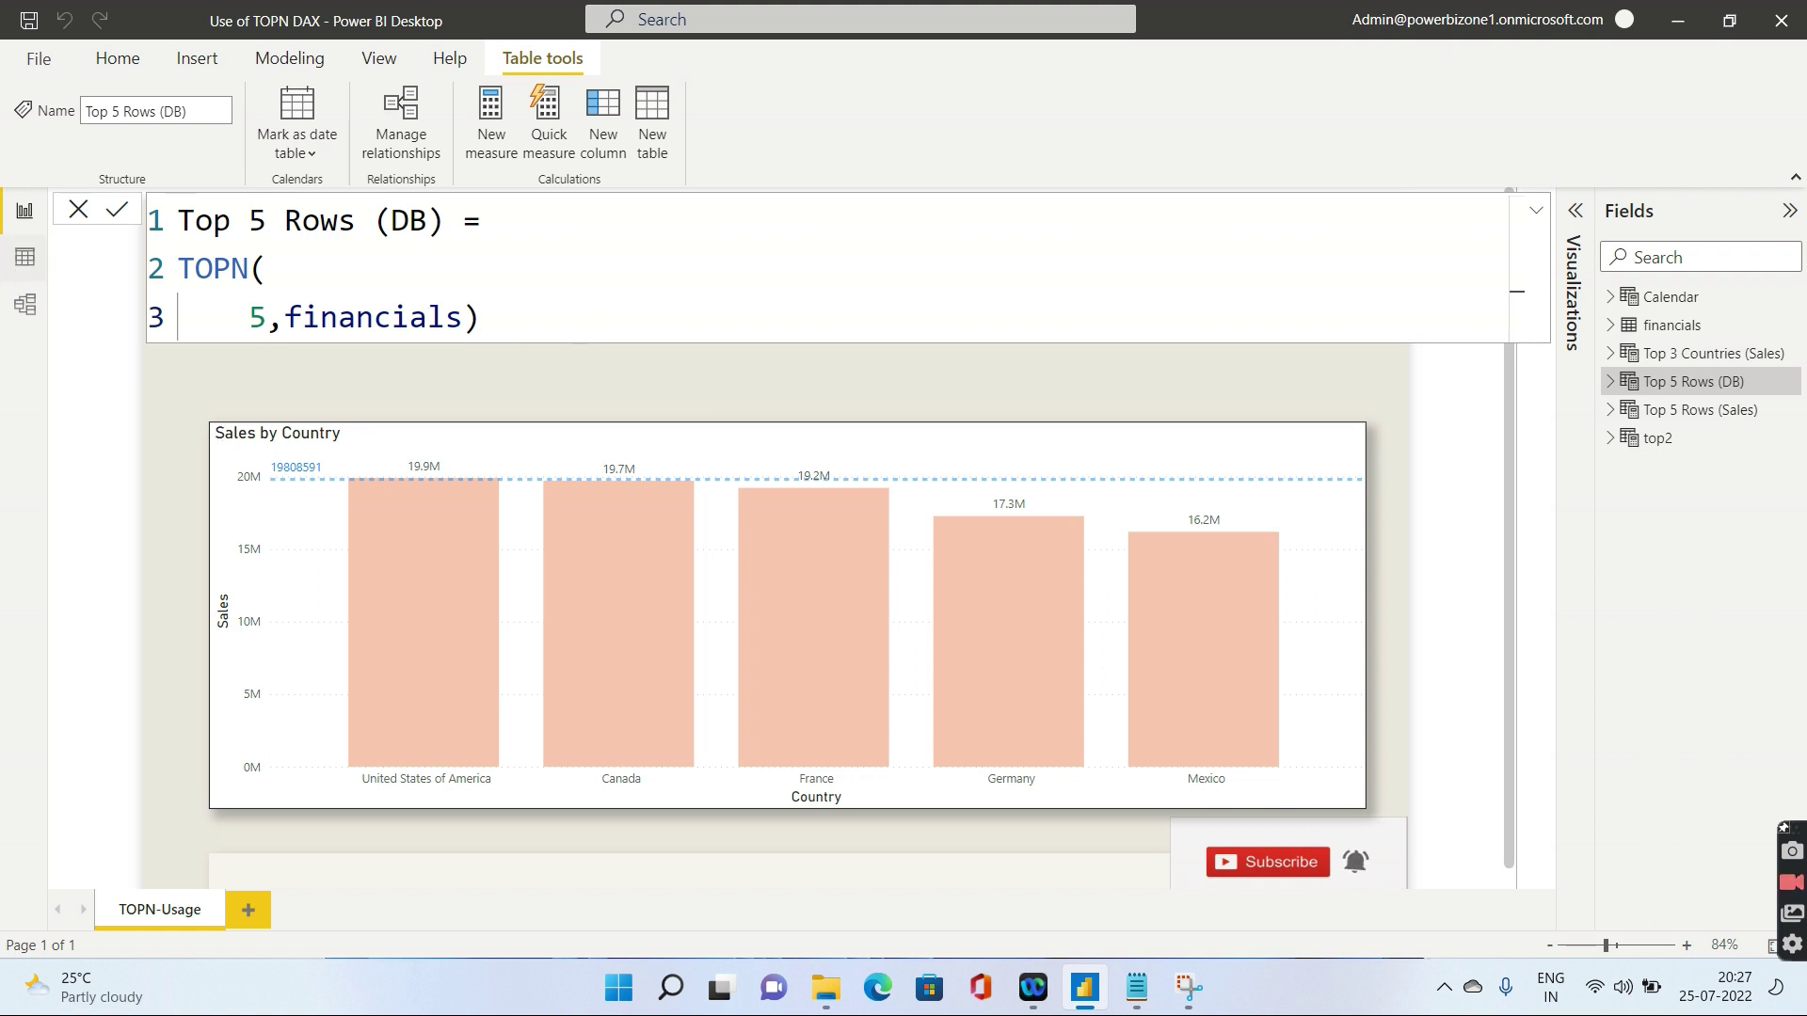
Step: In Data view, display the five rows of the Top 5 Rows (DB) table and inspect its name
click(25, 261)
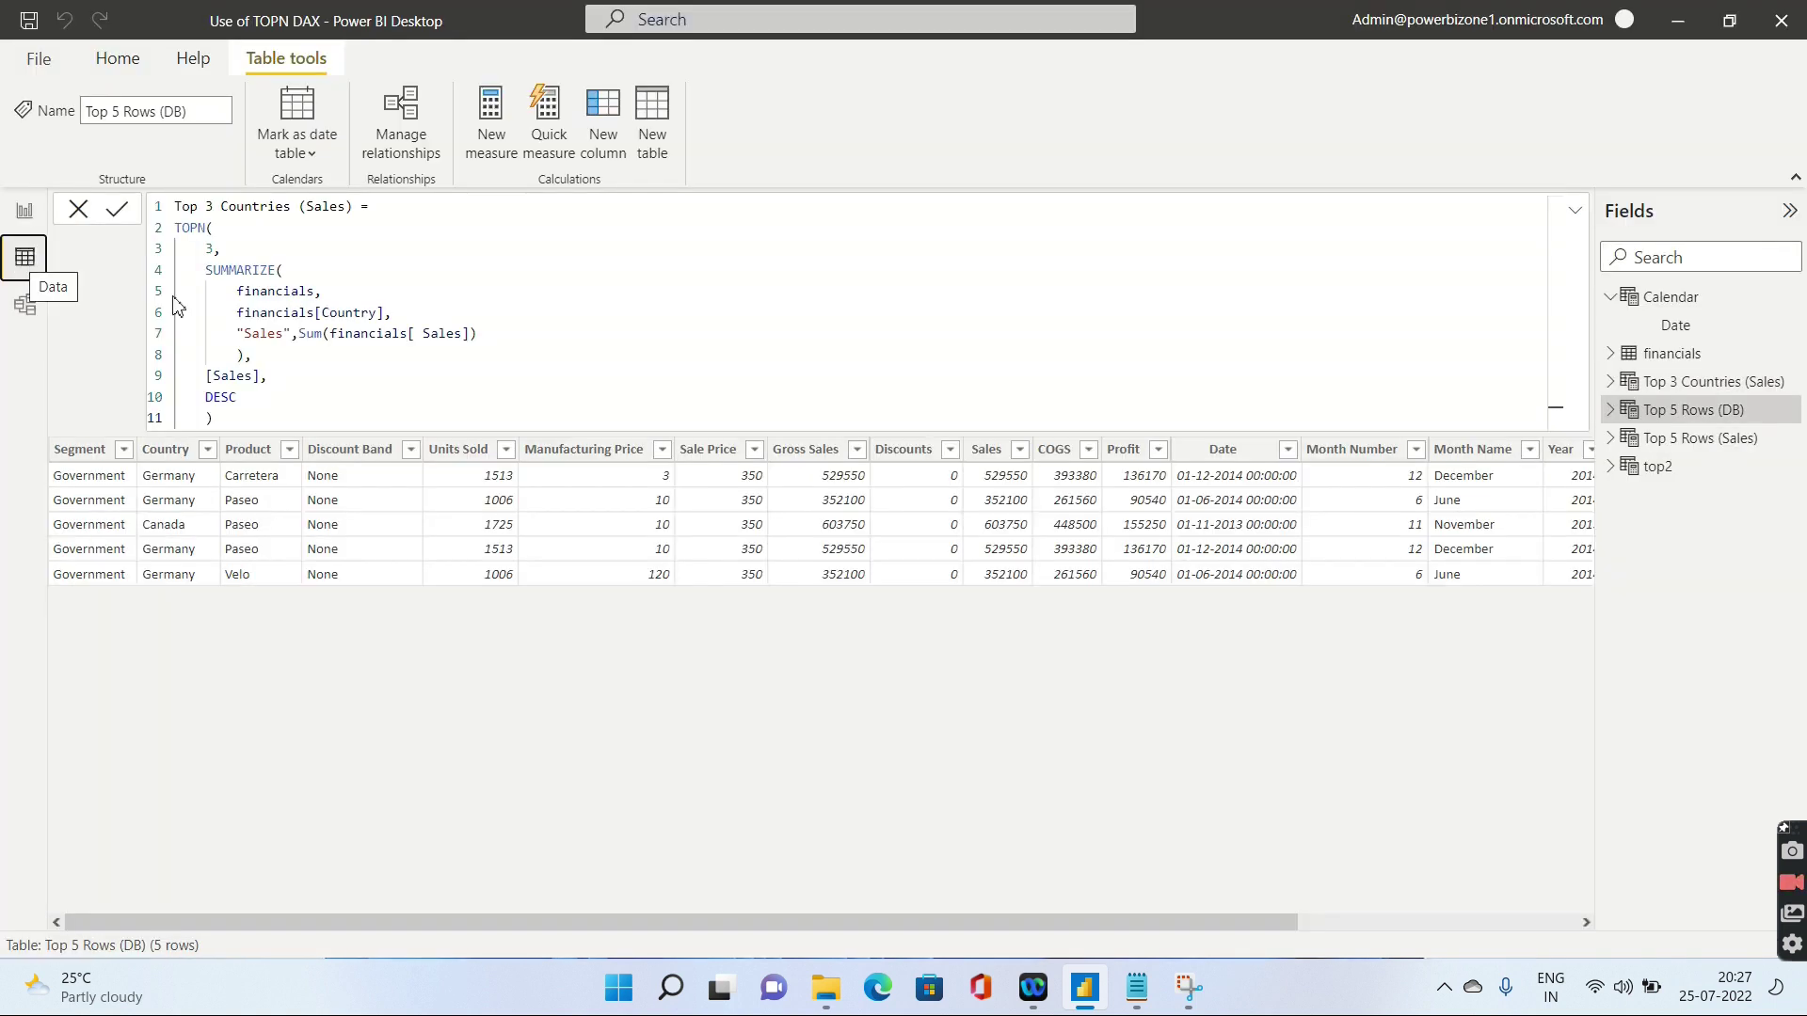
click(1703, 419)
click(80, 224)
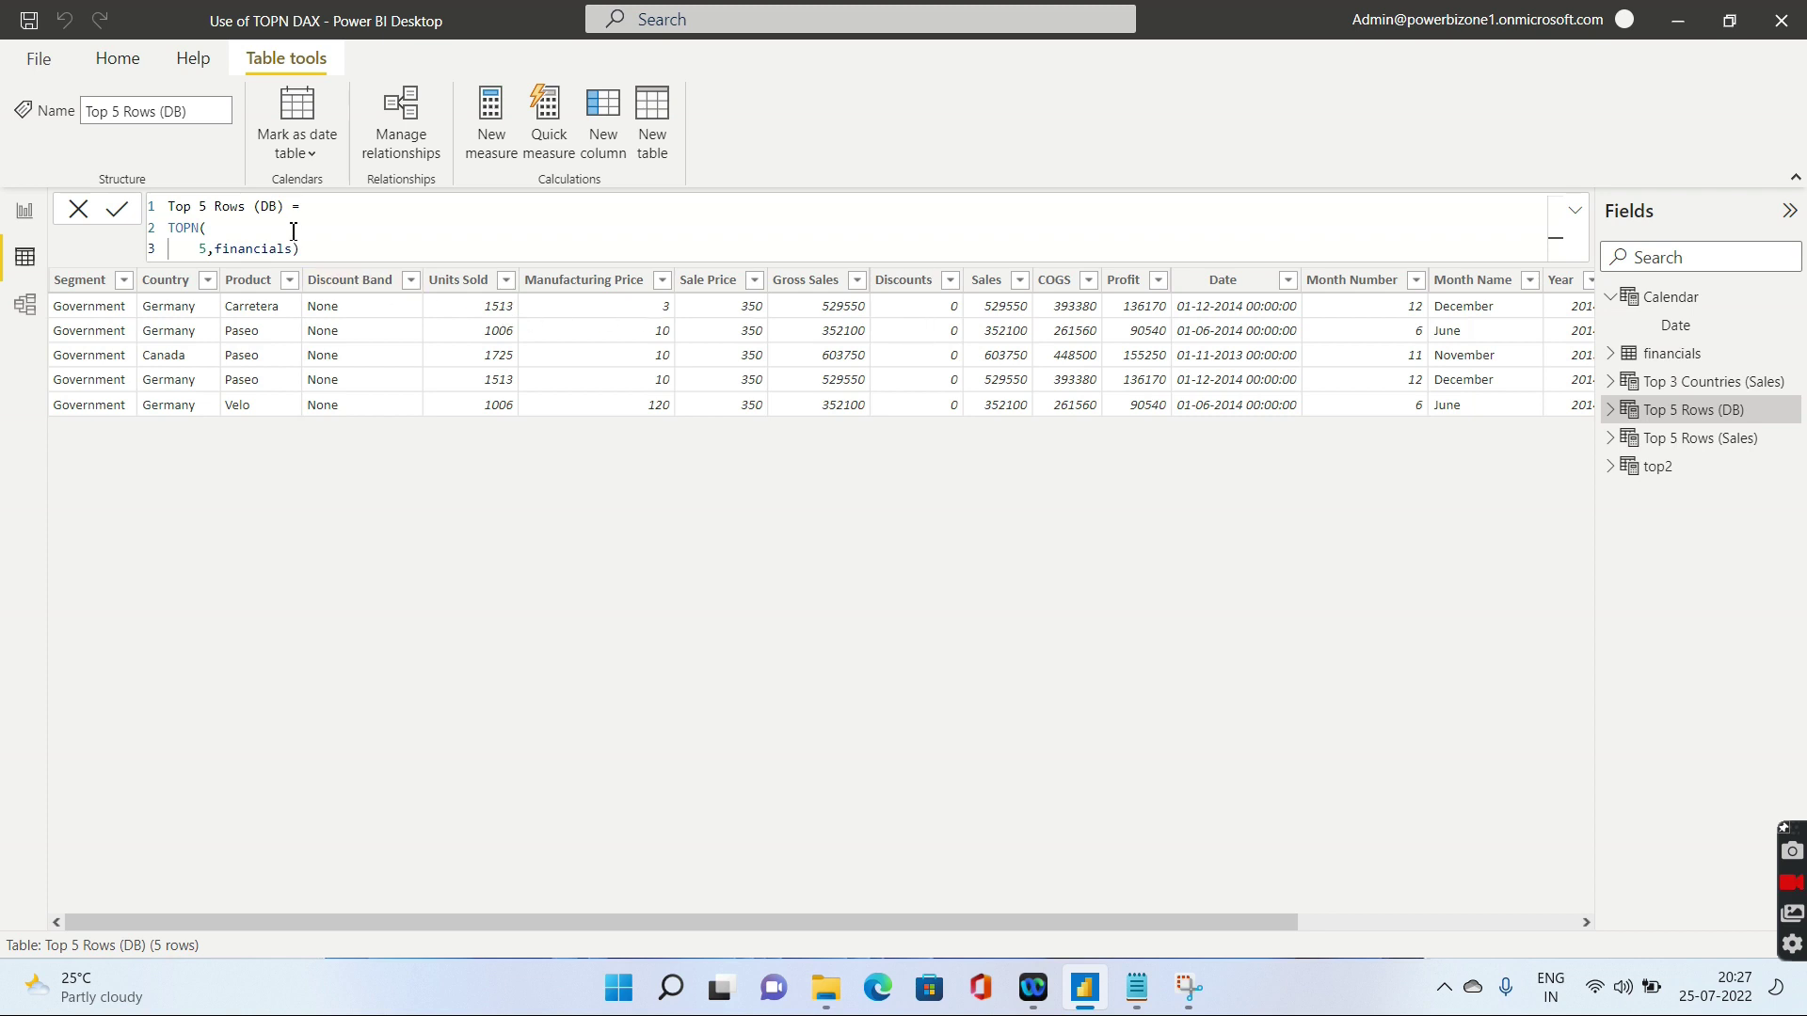
drag(283, 209, 255, 207)
Step: Break the Top 5 Rows (Sales) TOPN(5,financials,financials[ Sales]) formula onto separate lines
click(882, 581)
click(1711, 450)
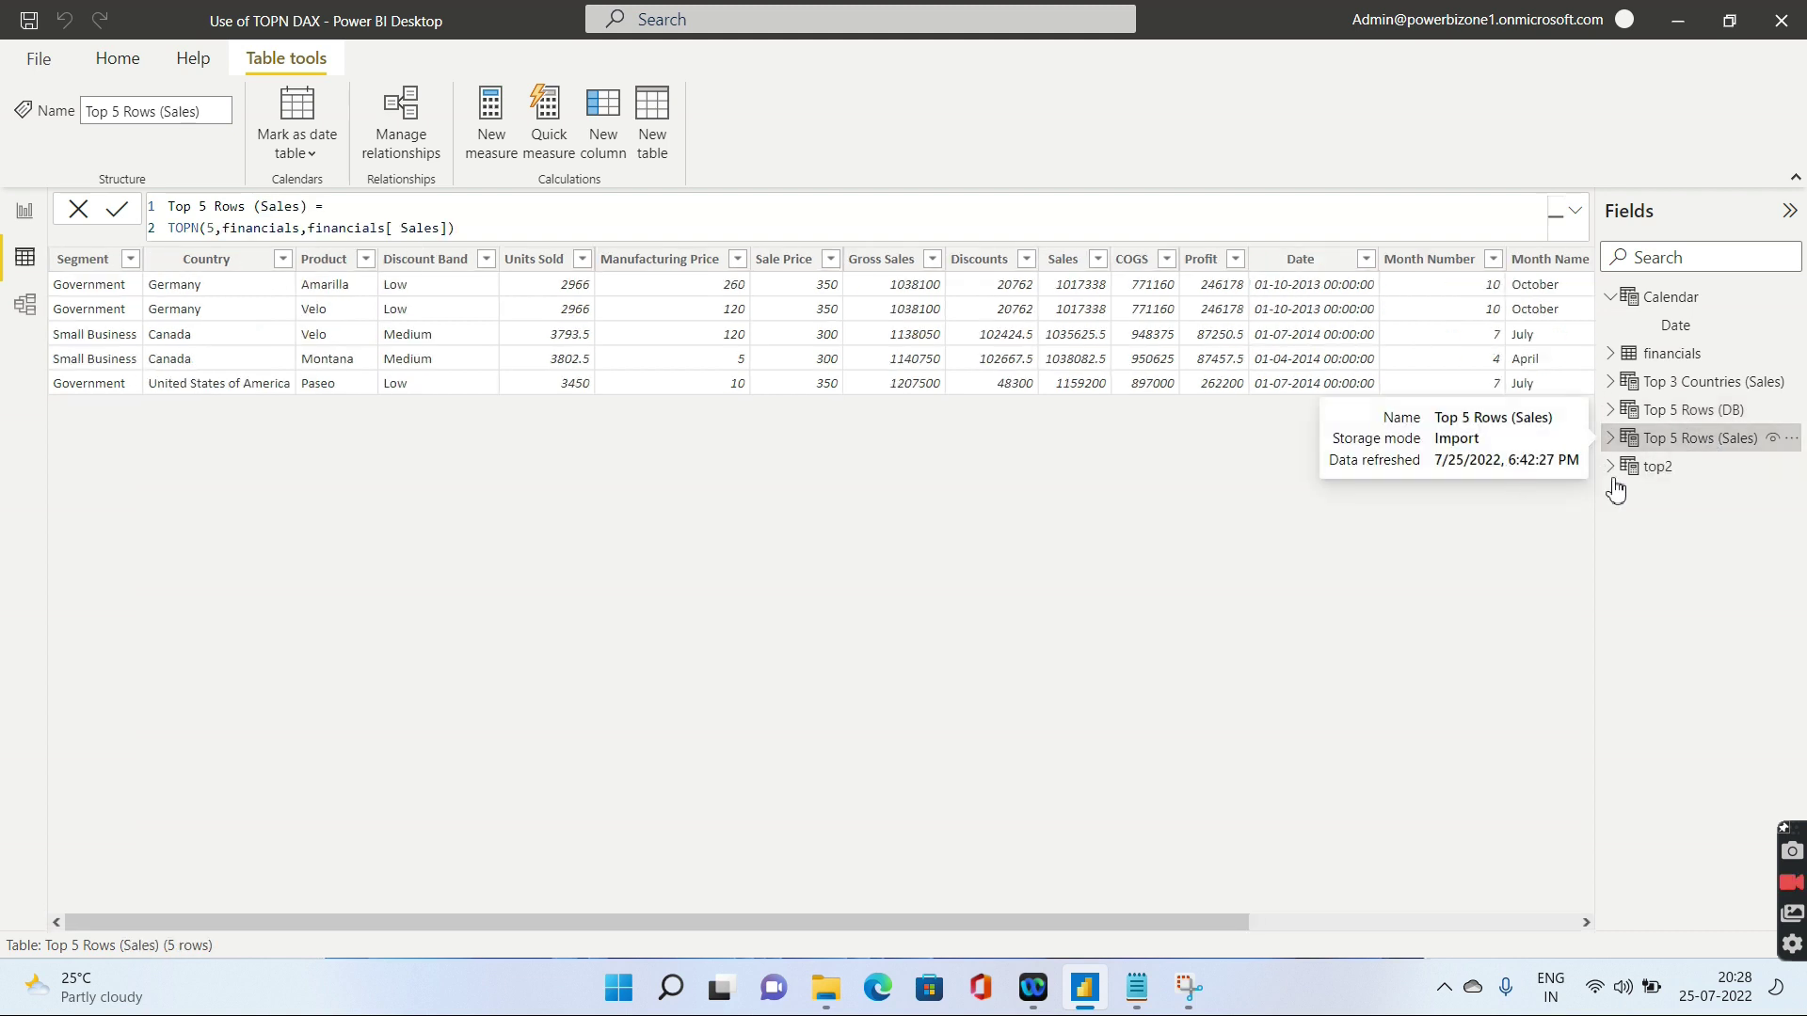
click(341, 207)
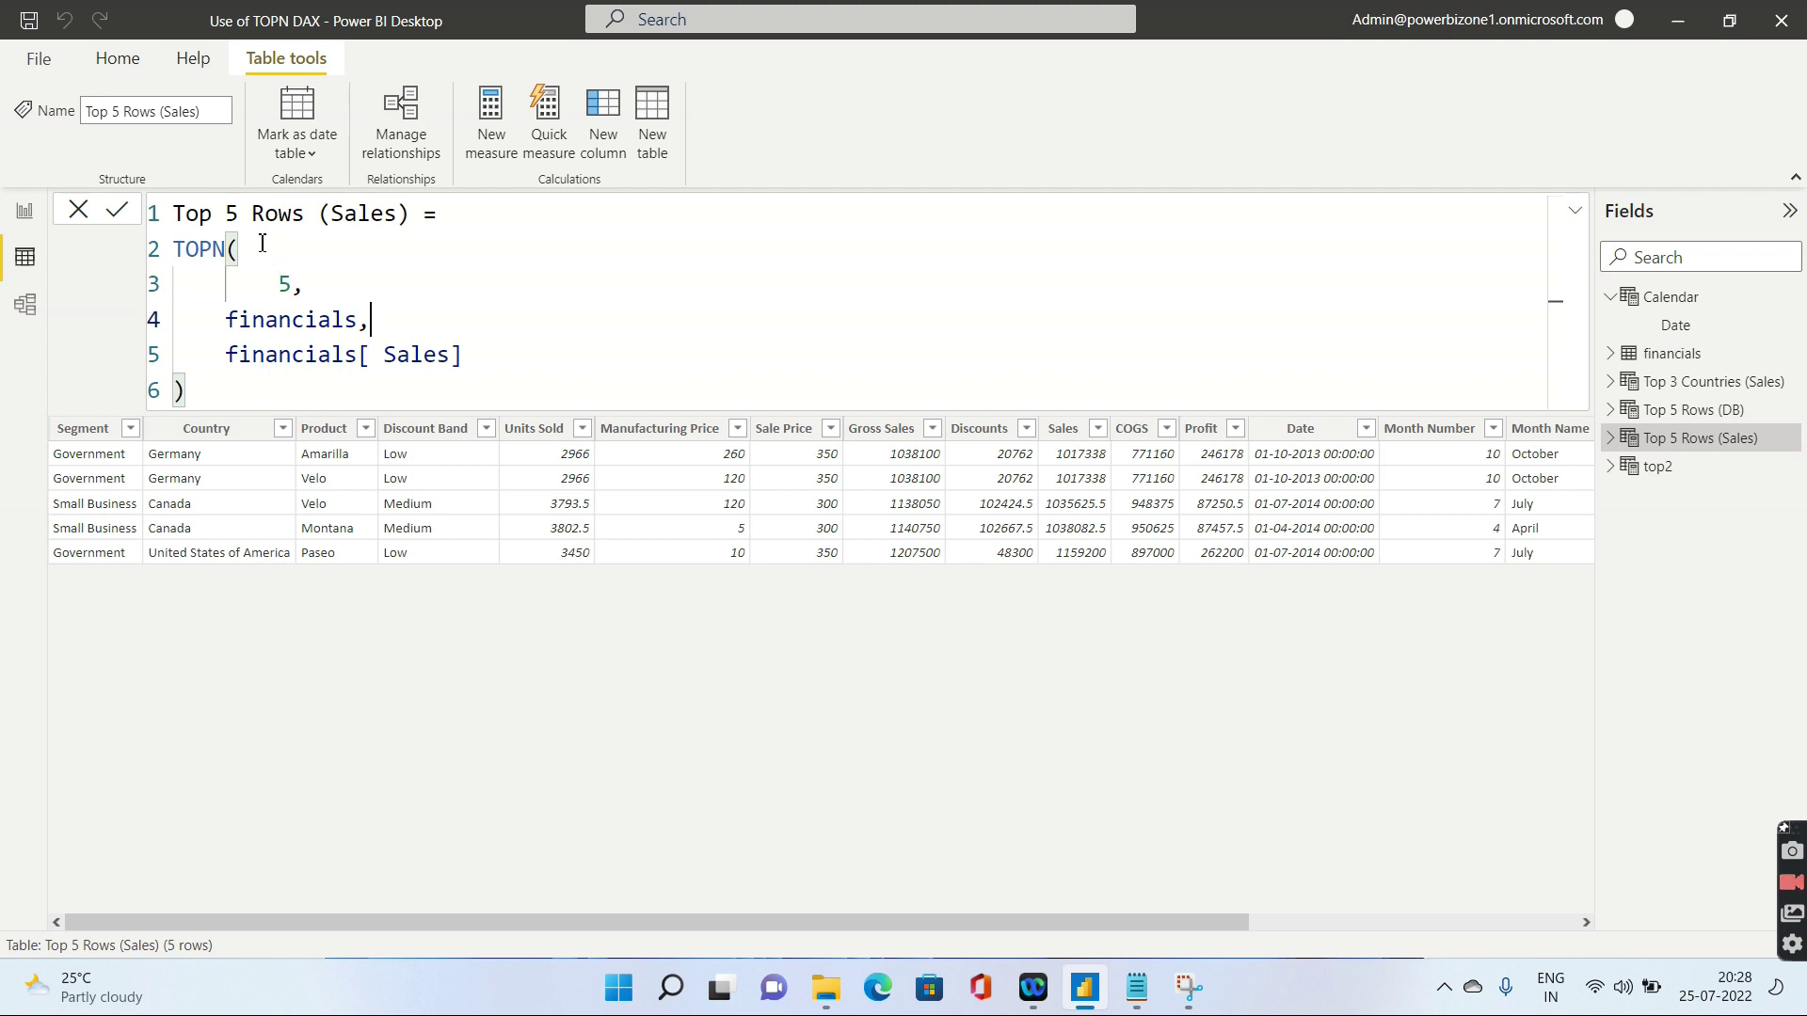
drag(267, 283, 365, 326)
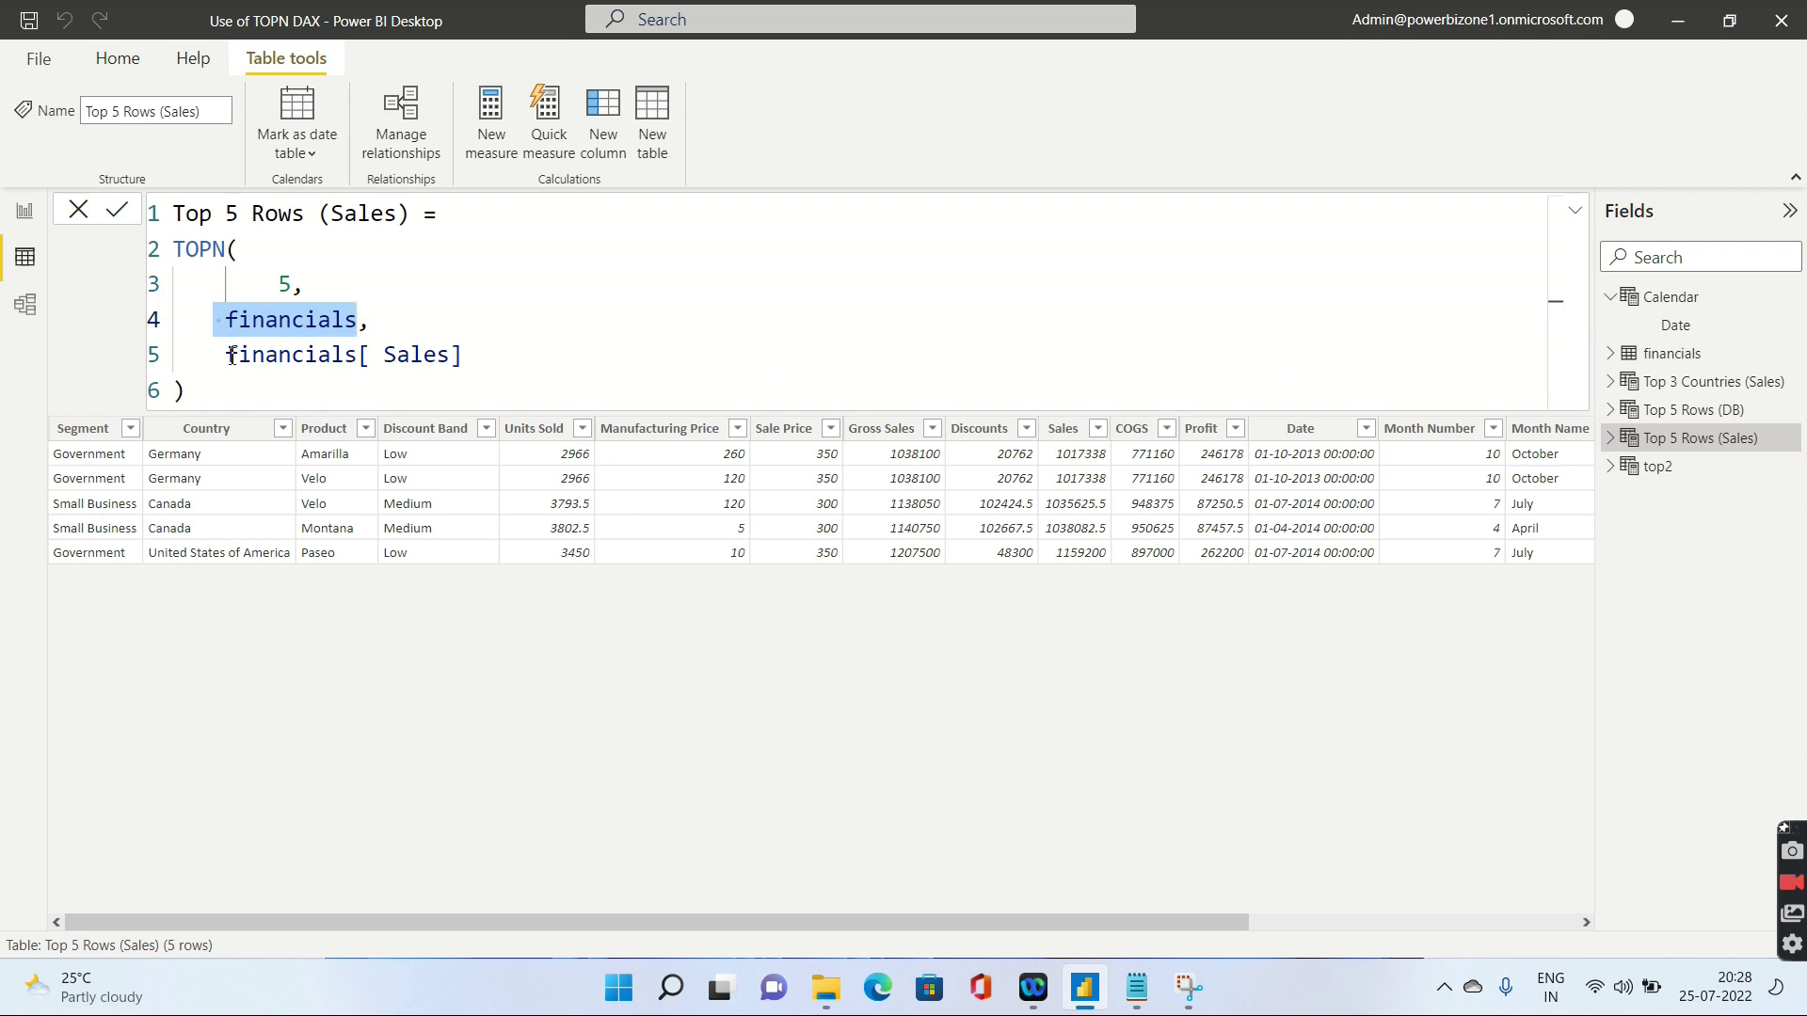
click(232, 356)
drag(232, 358, 468, 359)
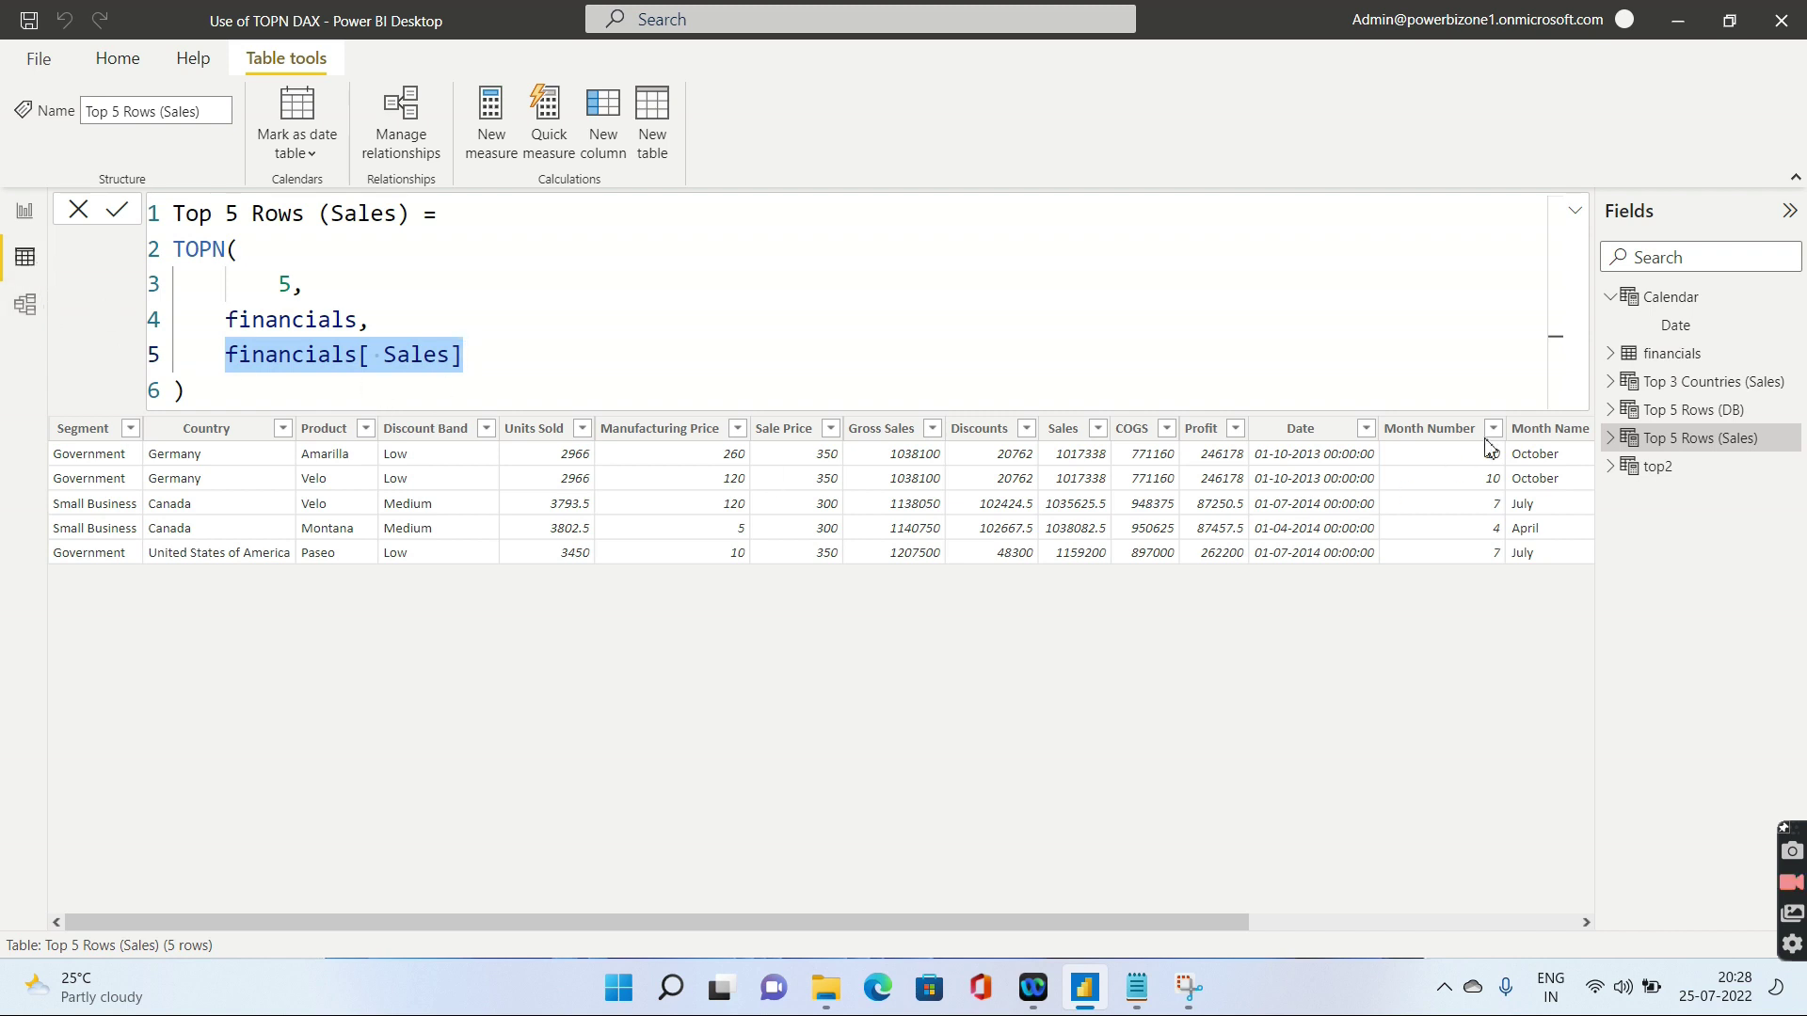
click(1707, 446)
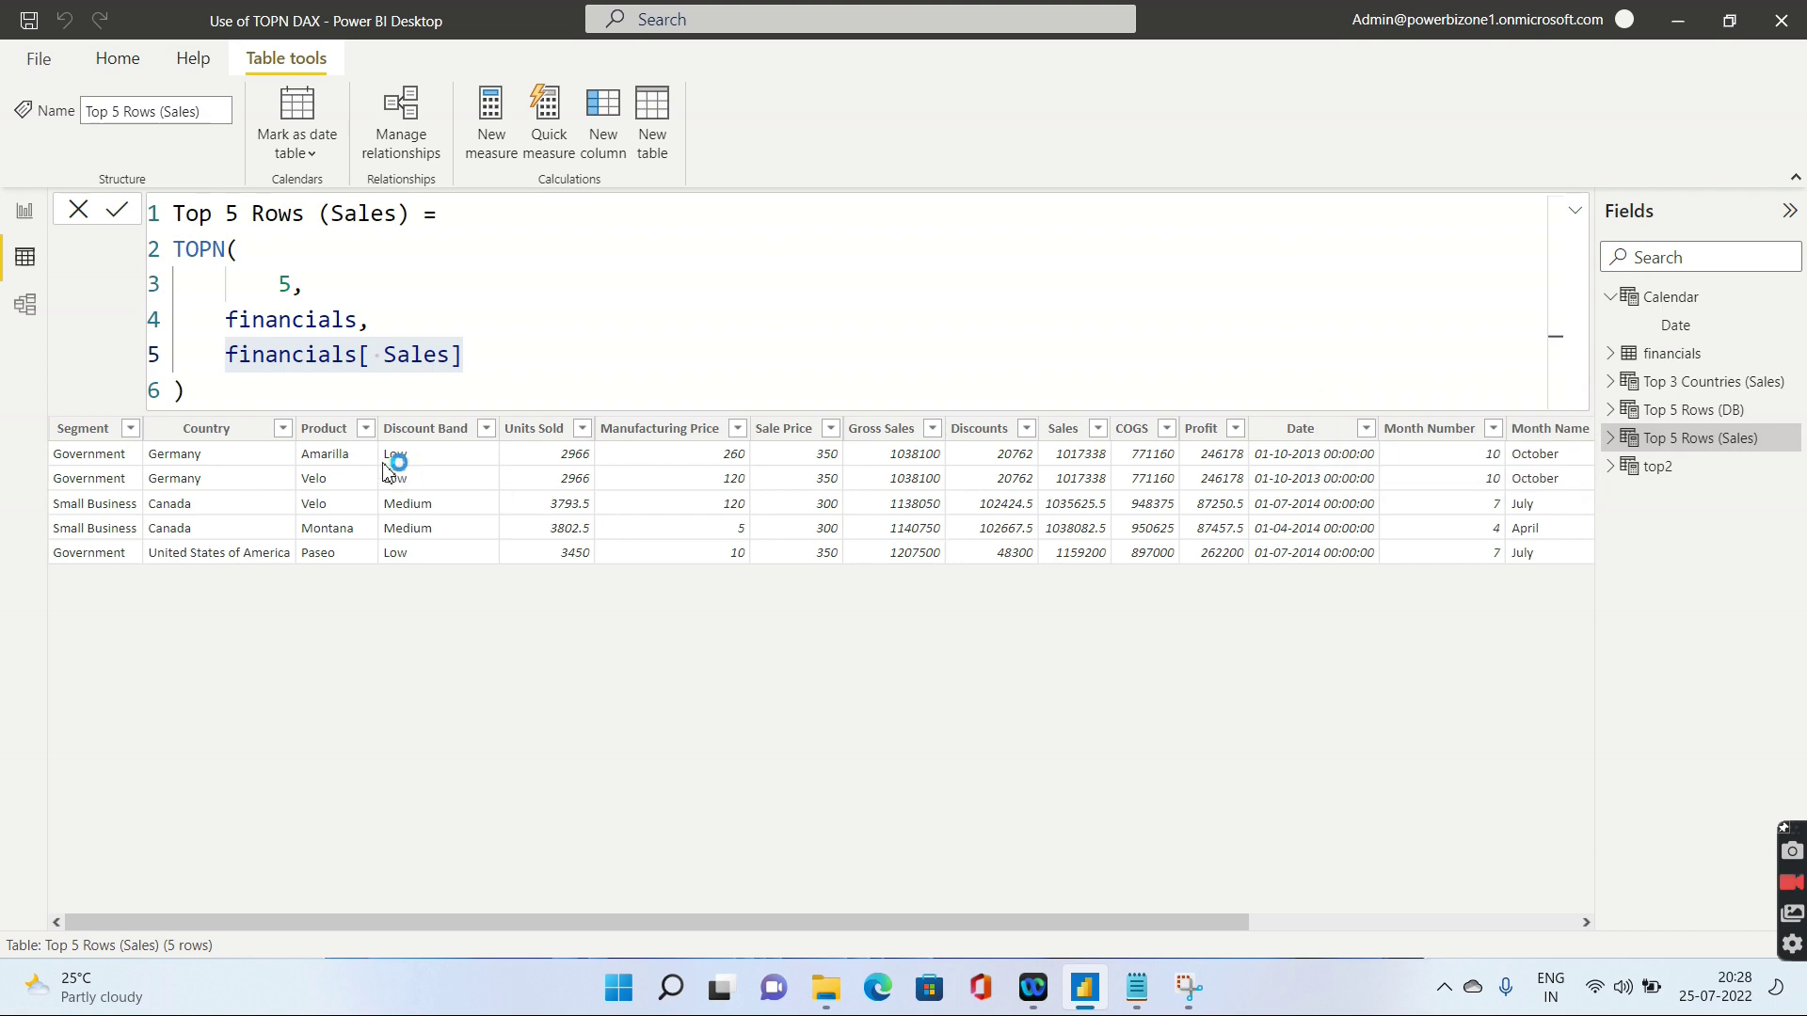
drag(1045, 449, 1069, 568)
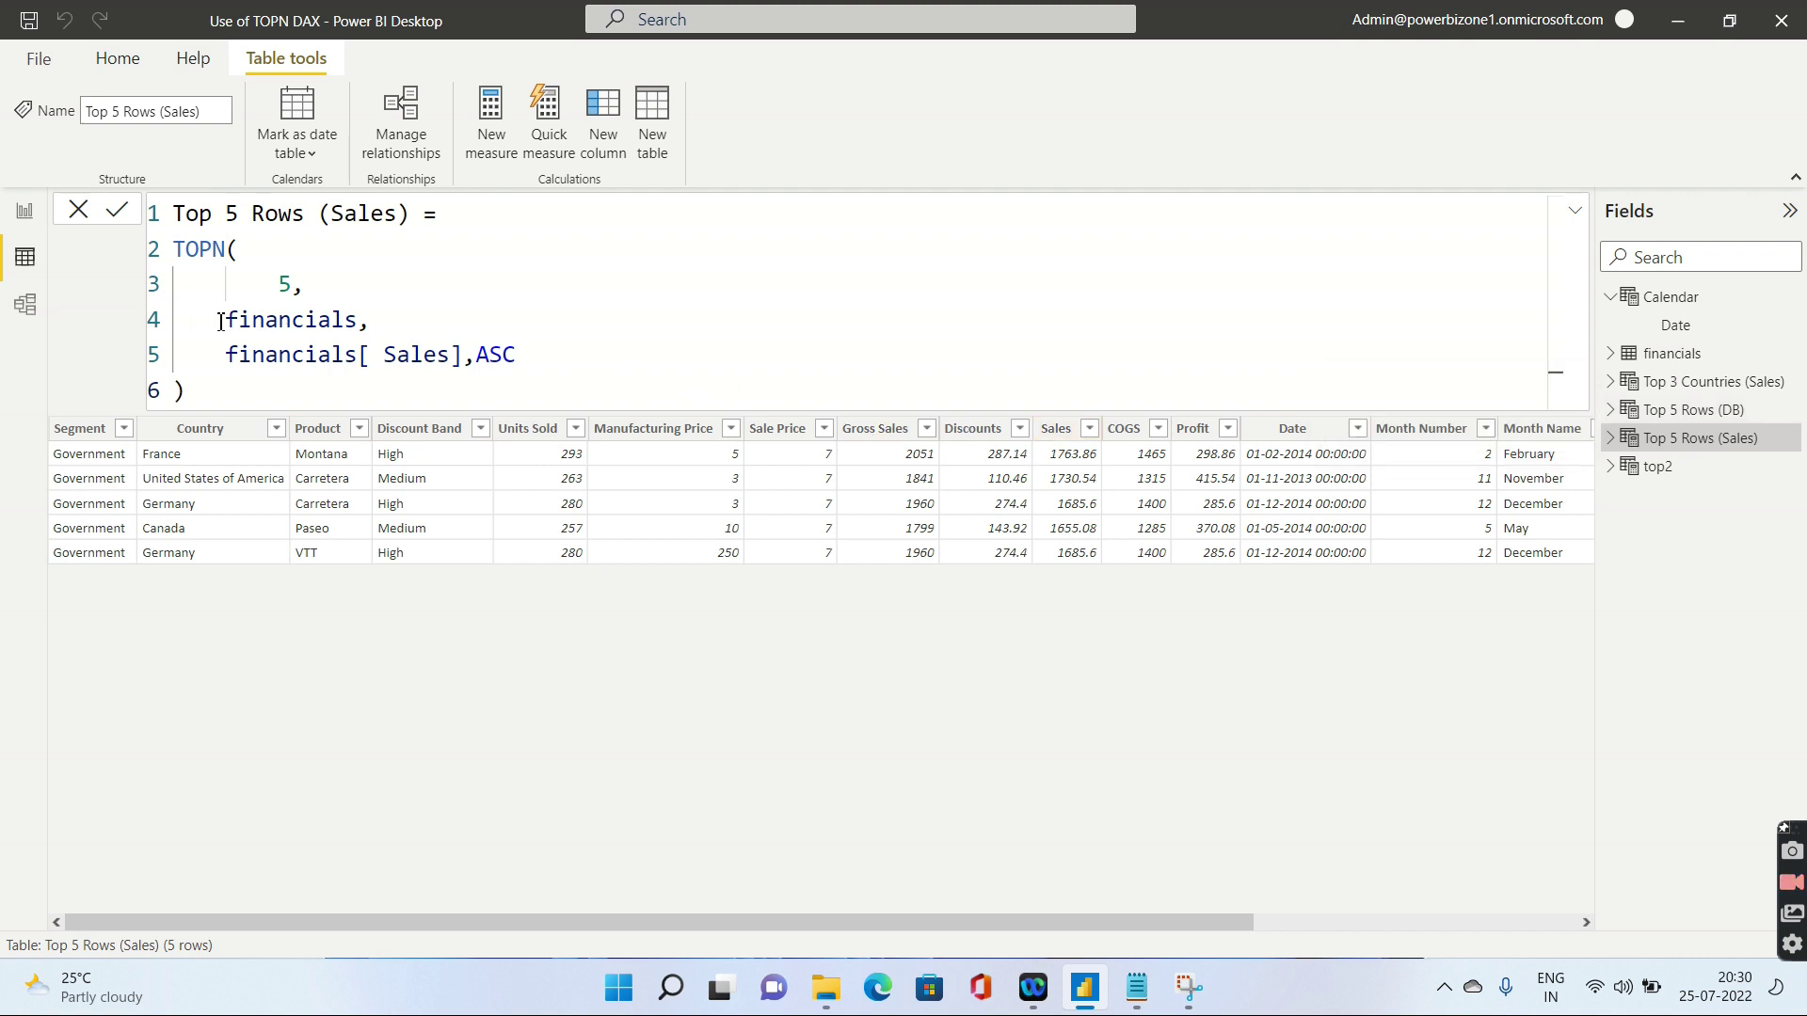
Step: Highlight the financials argument in the Top 5 Rows (Sales) TOPN formula
drag(224, 321, 356, 335)
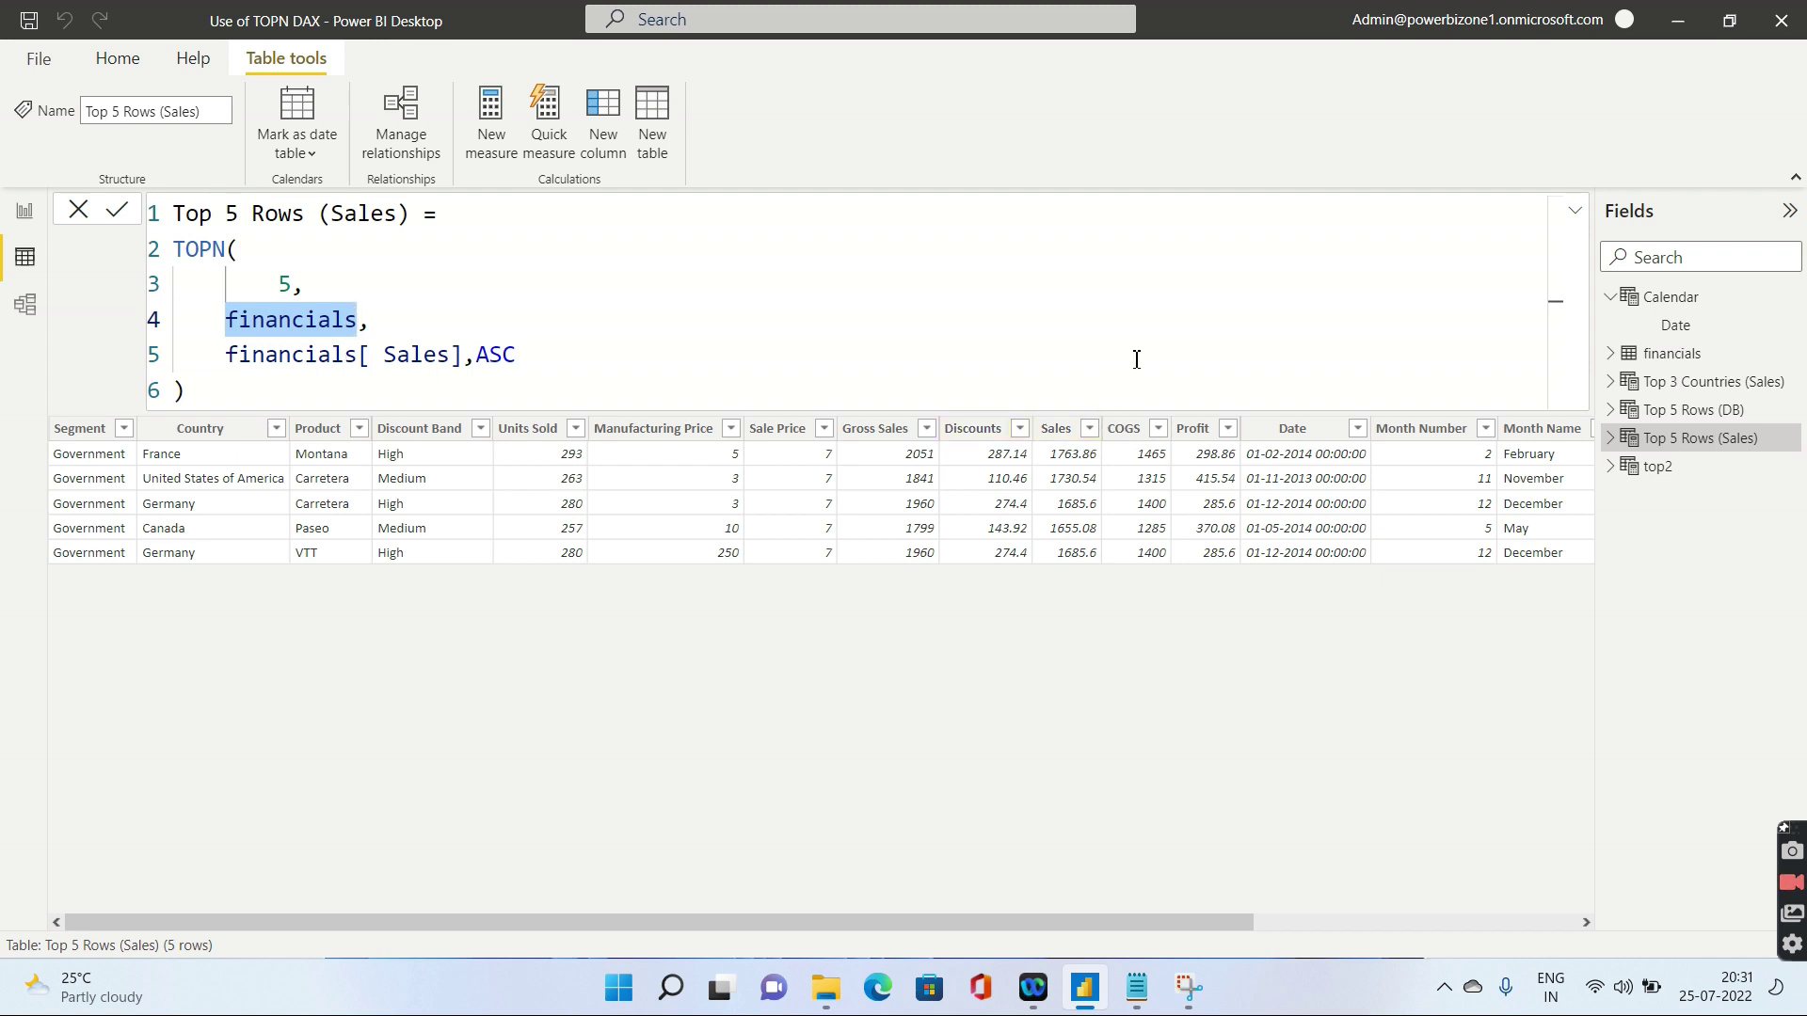
click(1684, 395)
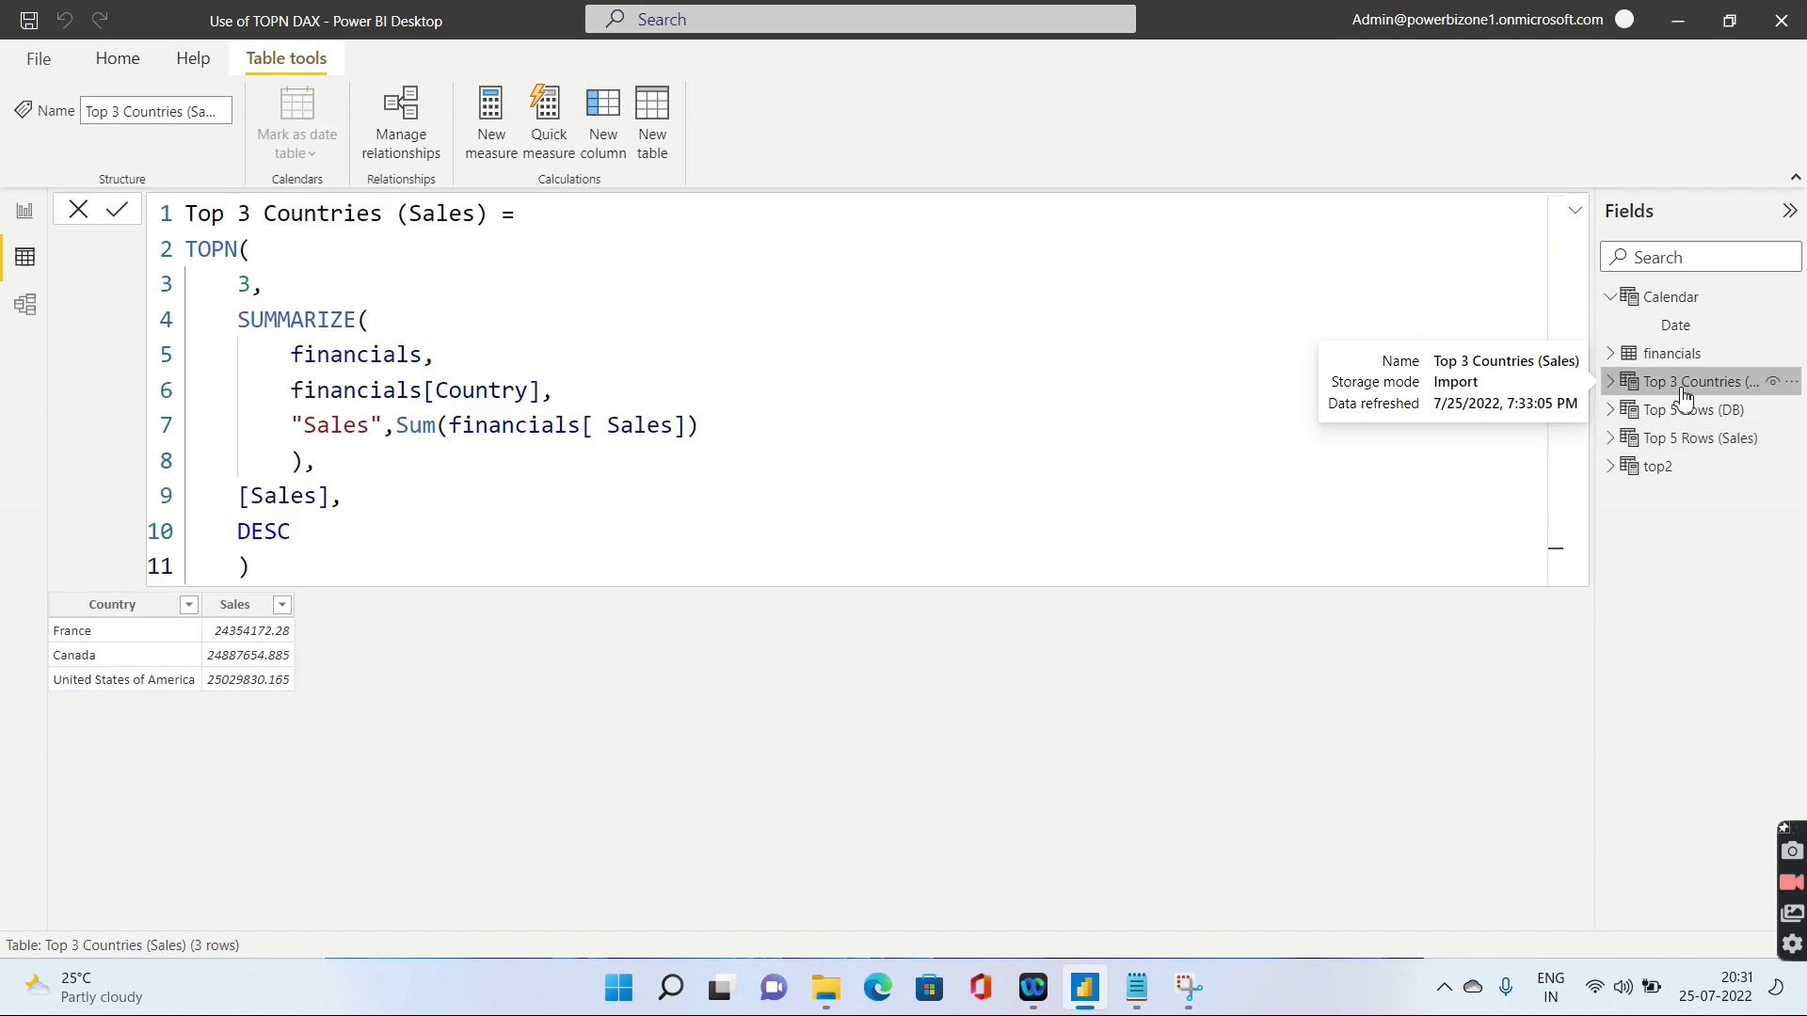
double_click(242, 248)
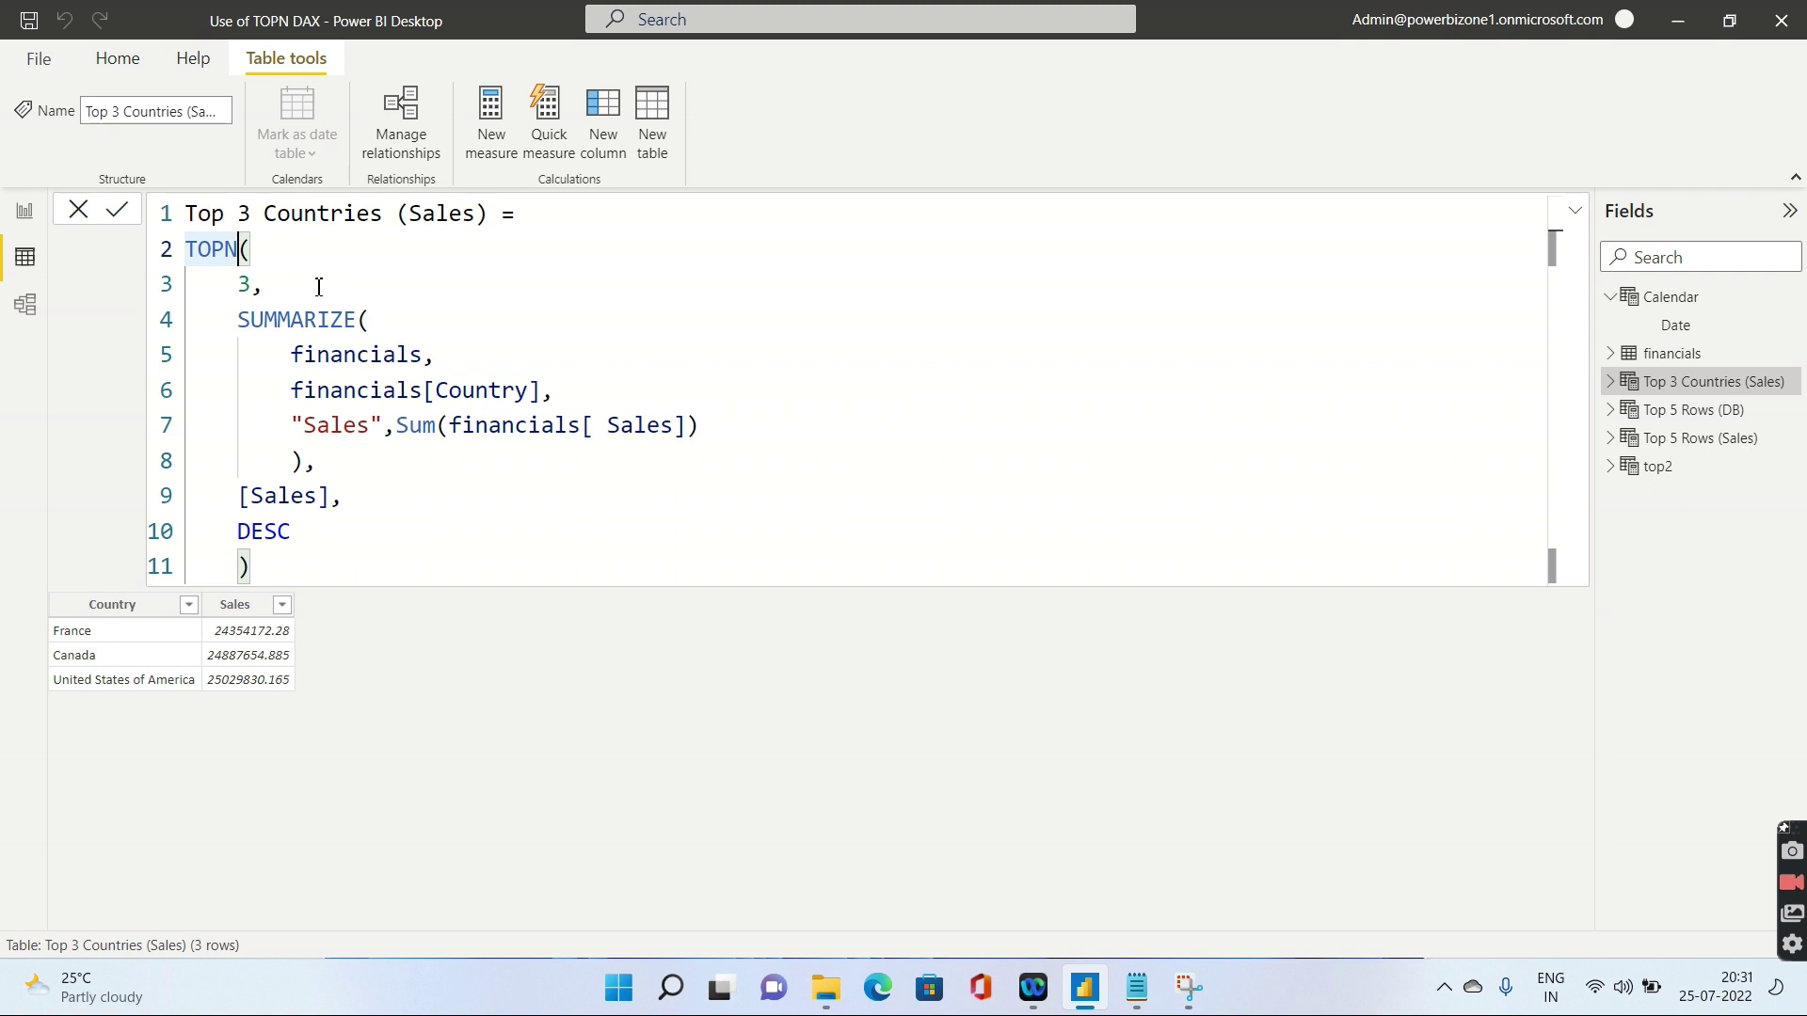
drag(240, 284, 251, 284)
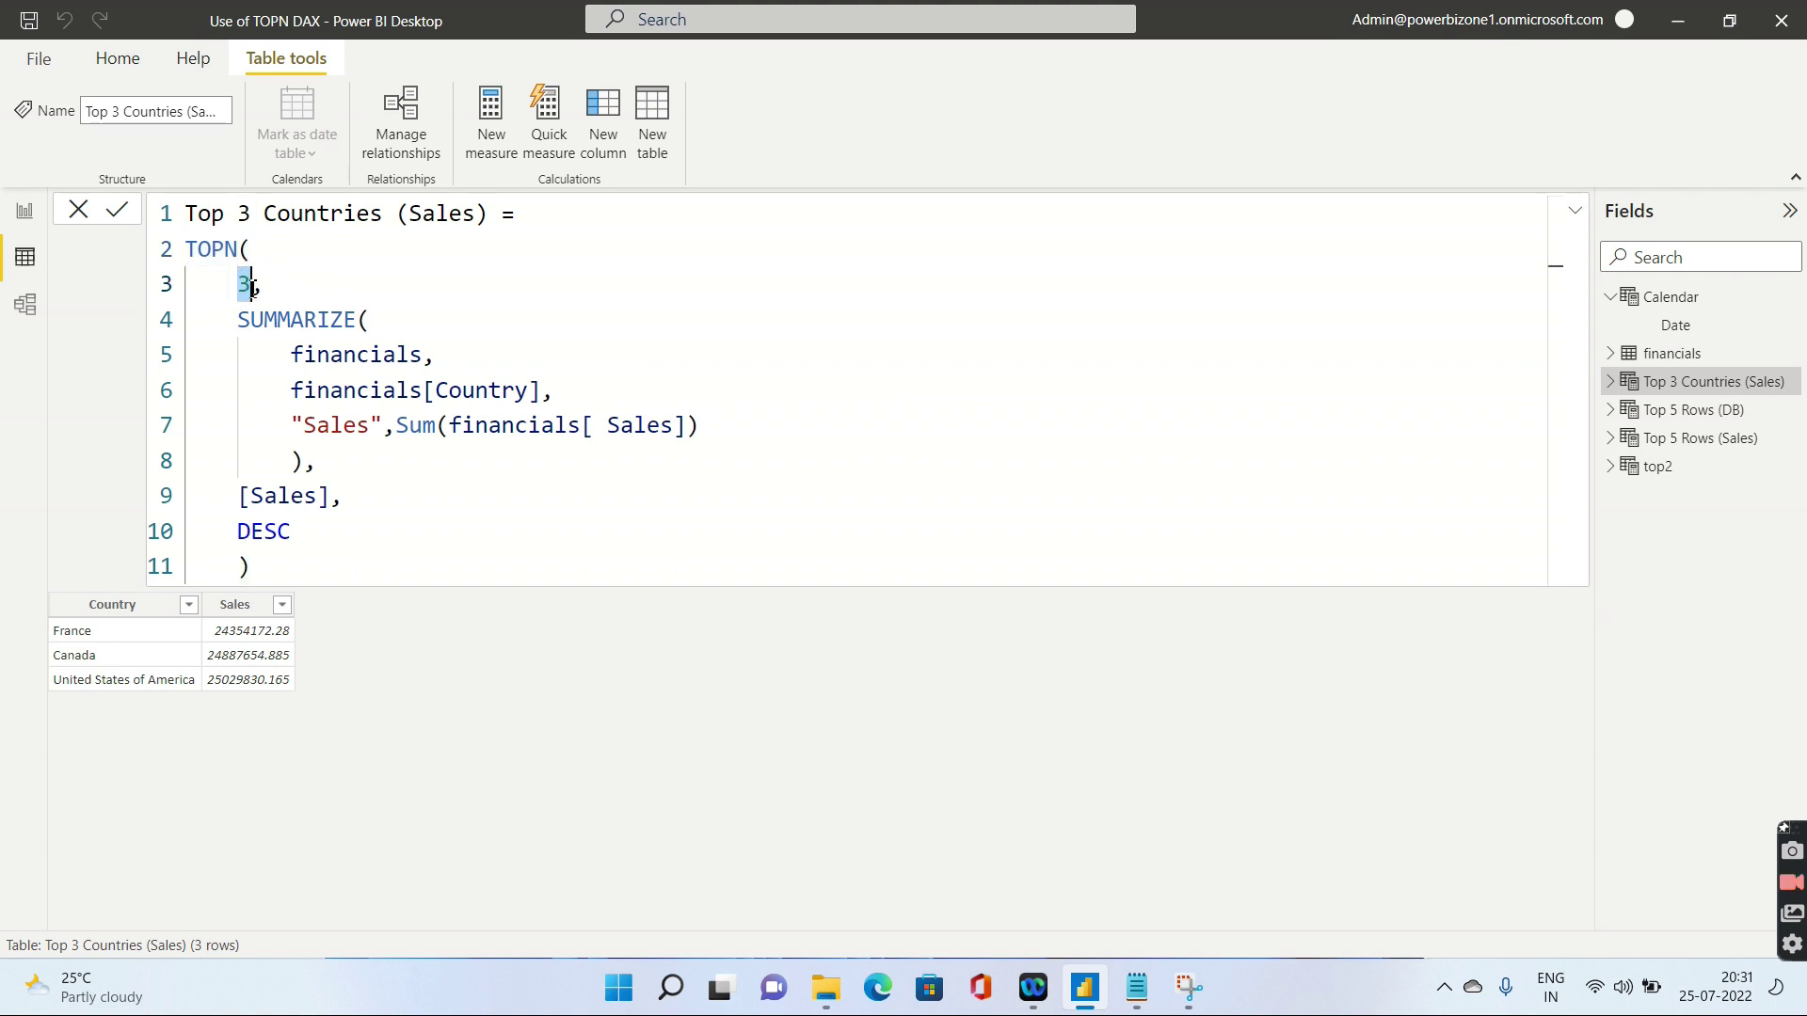
click(363, 320)
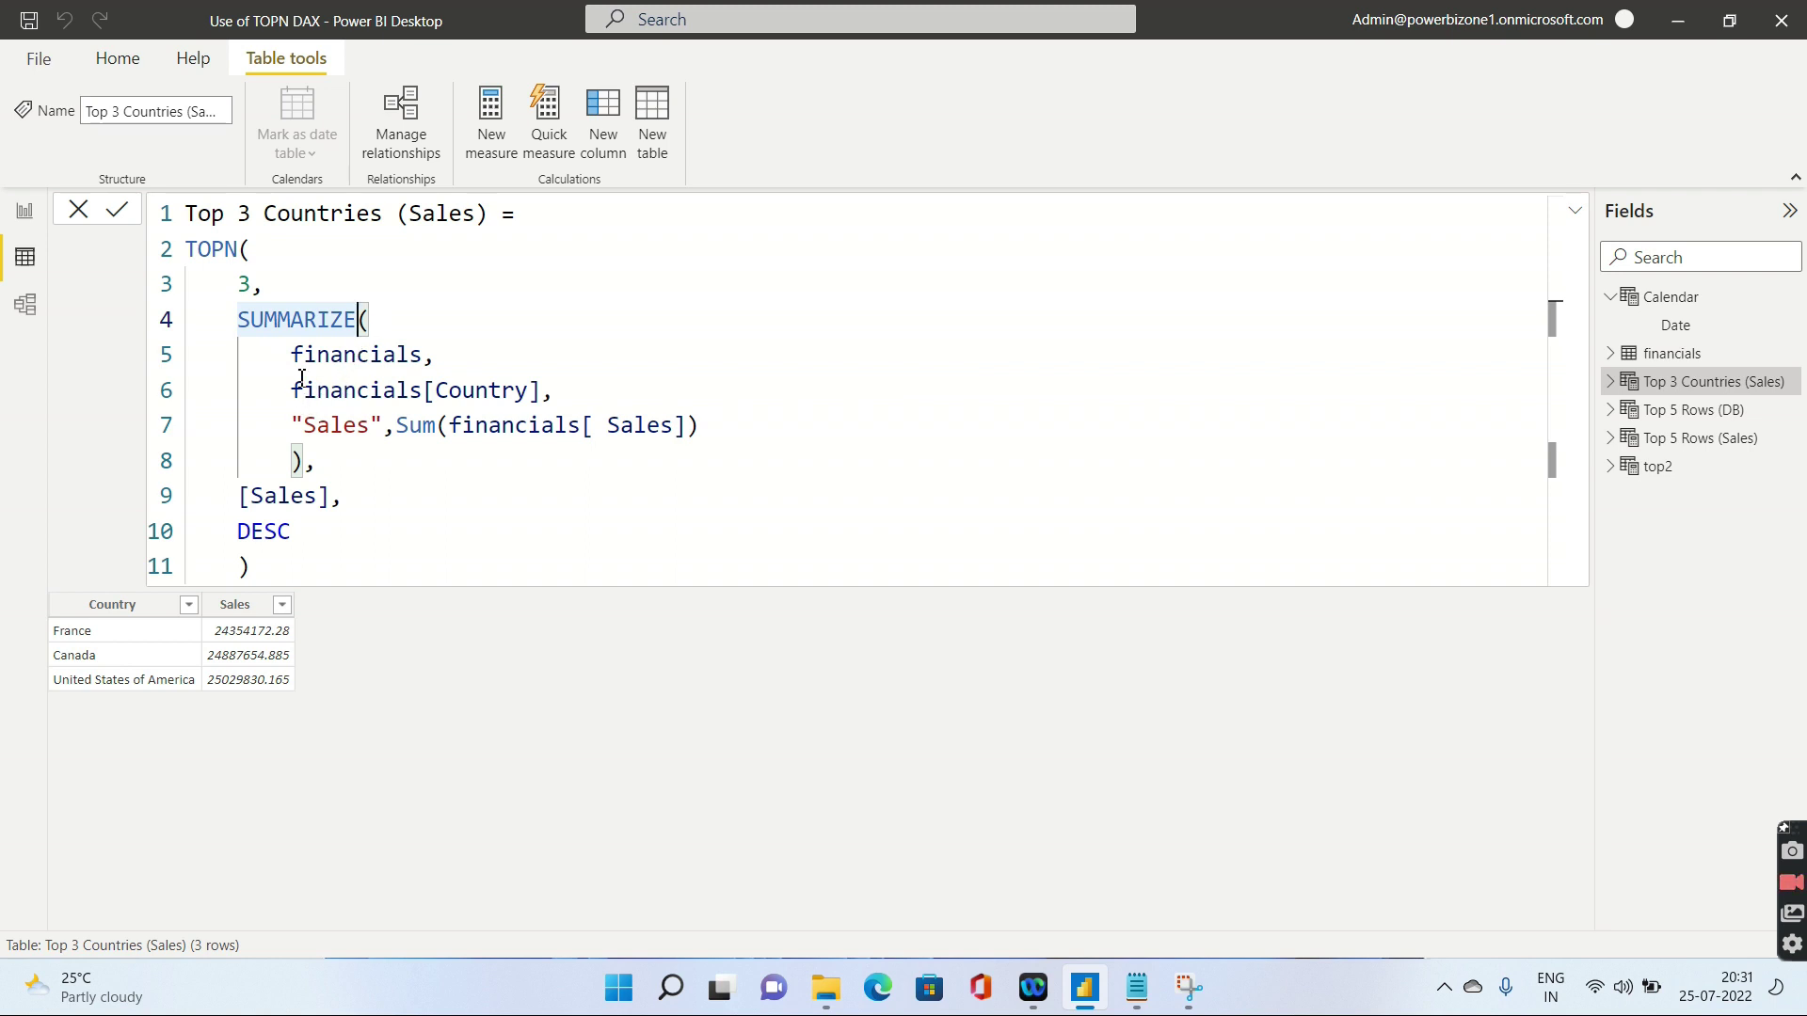
drag(291, 355, 423, 361)
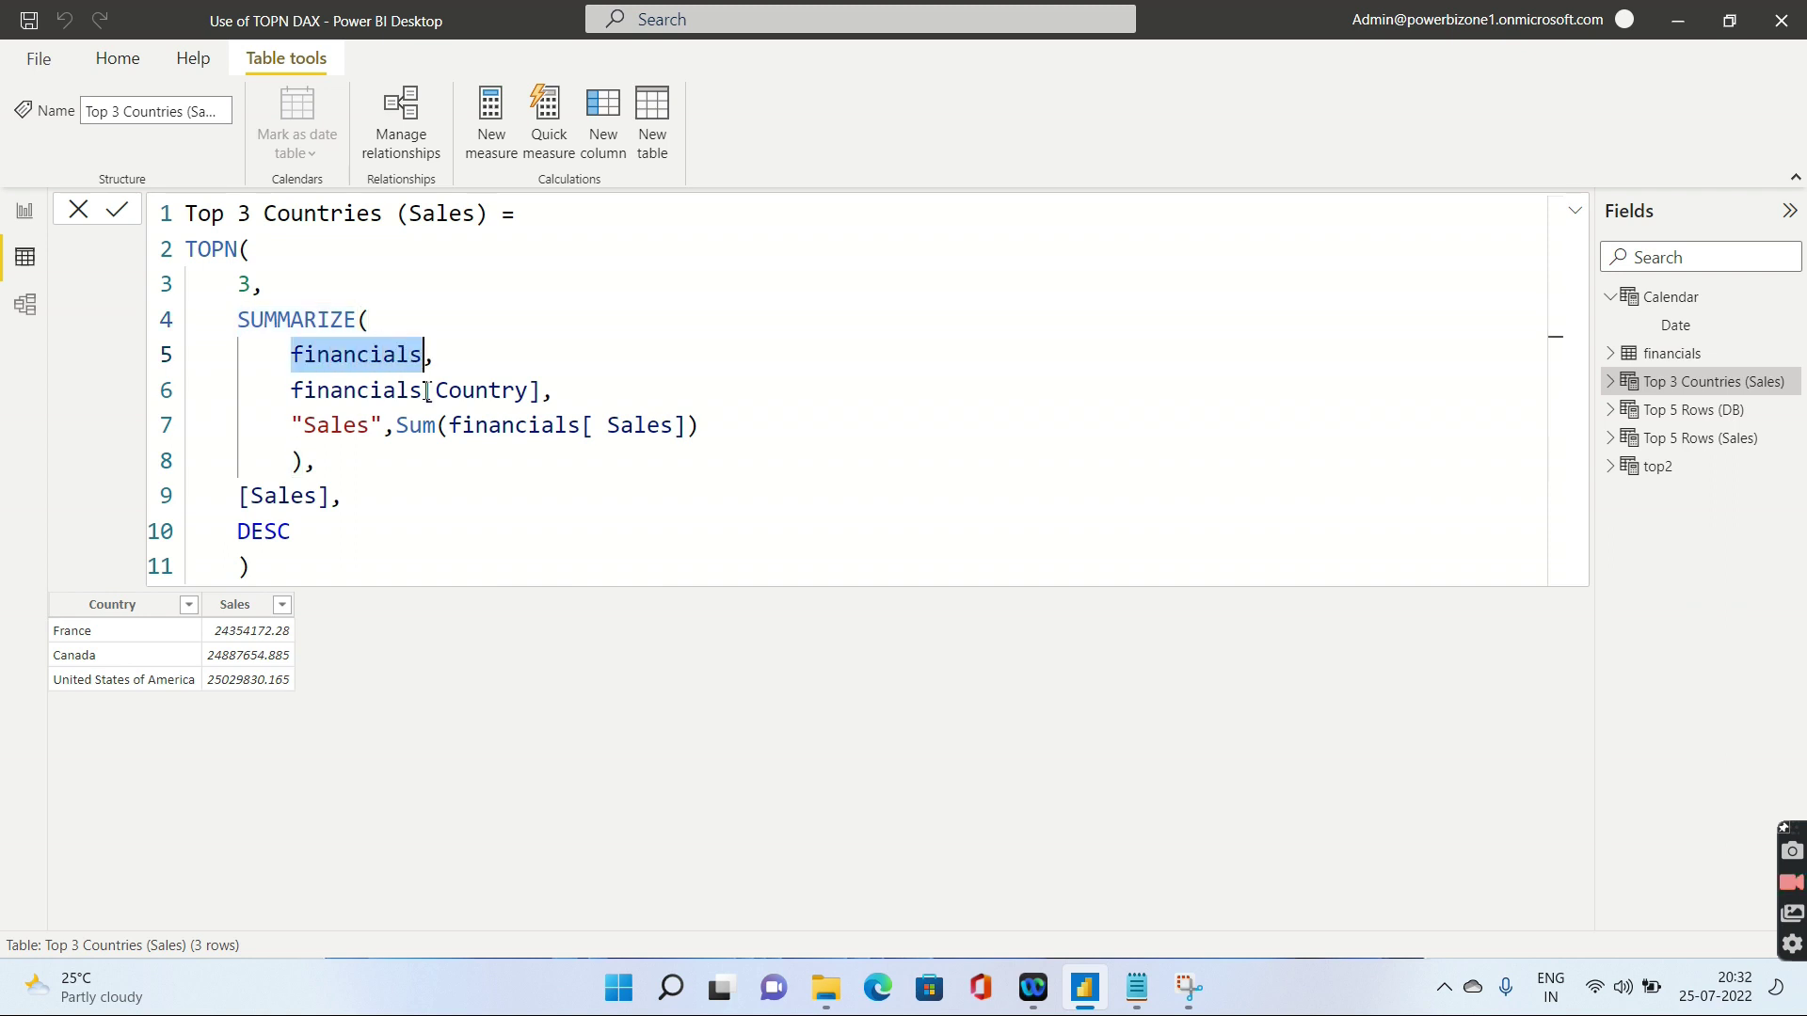
drag(426, 390, 543, 390)
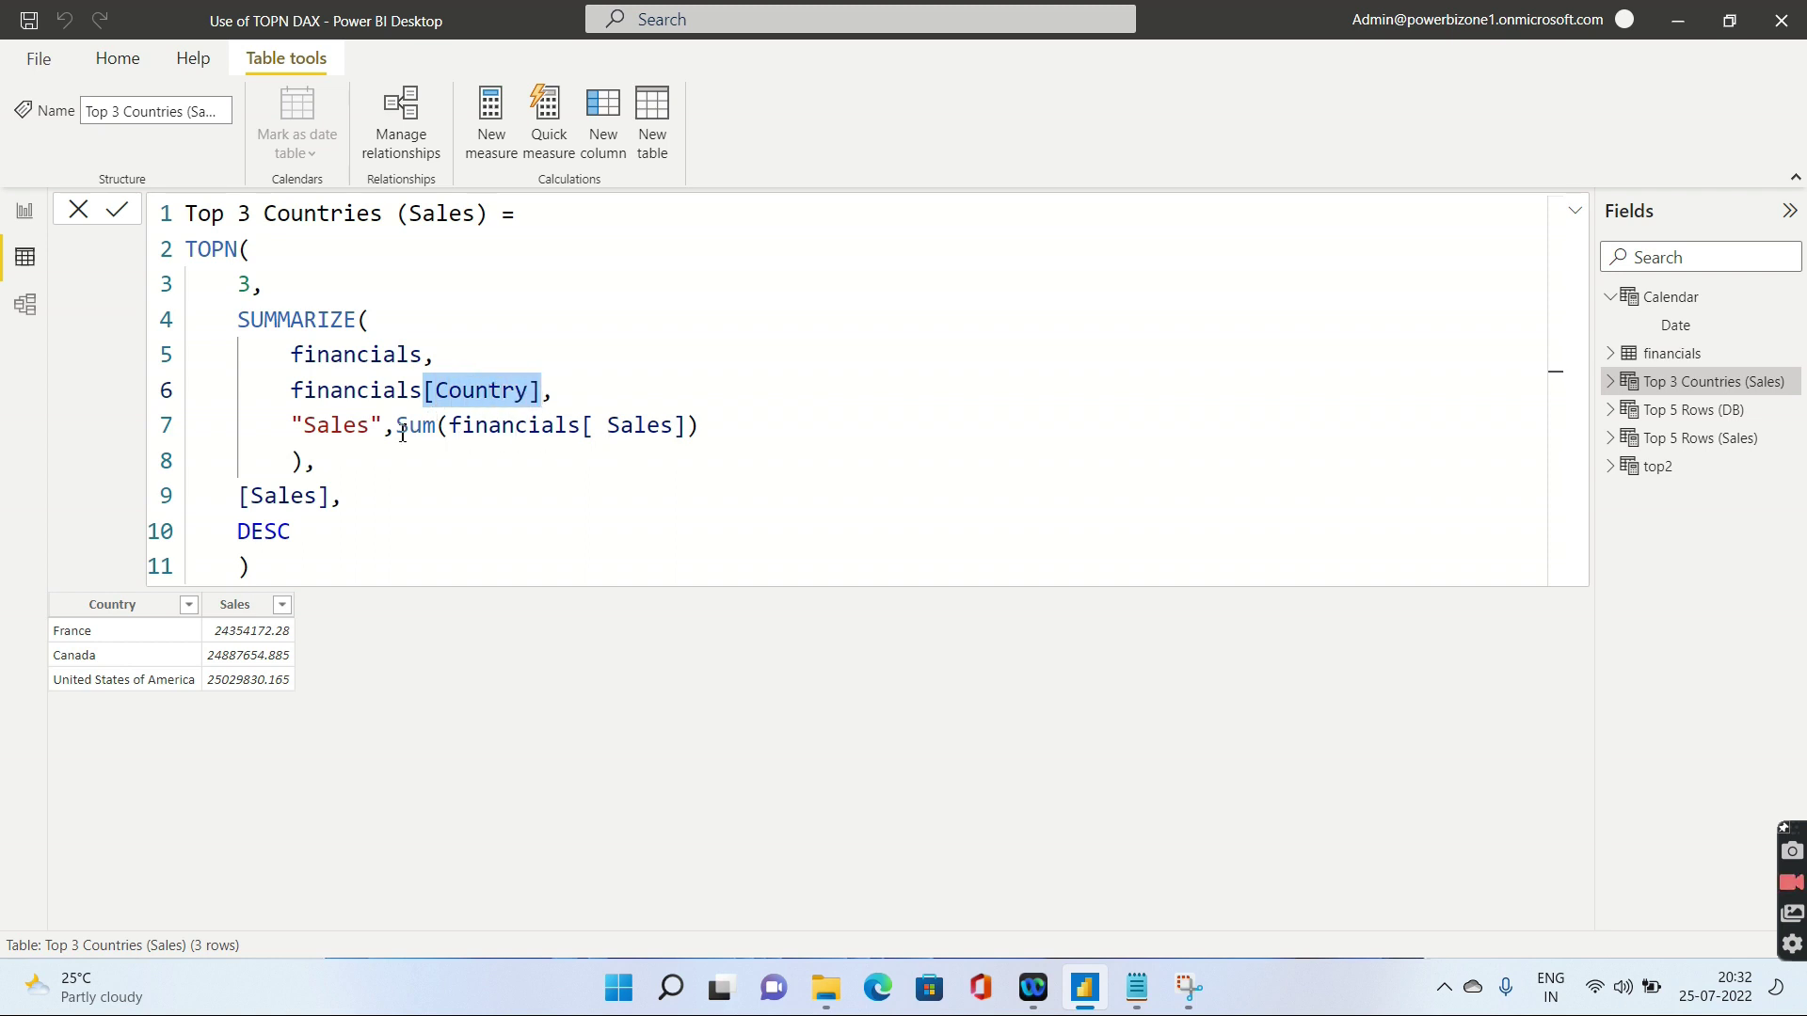
drag(382, 425, 292, 428)
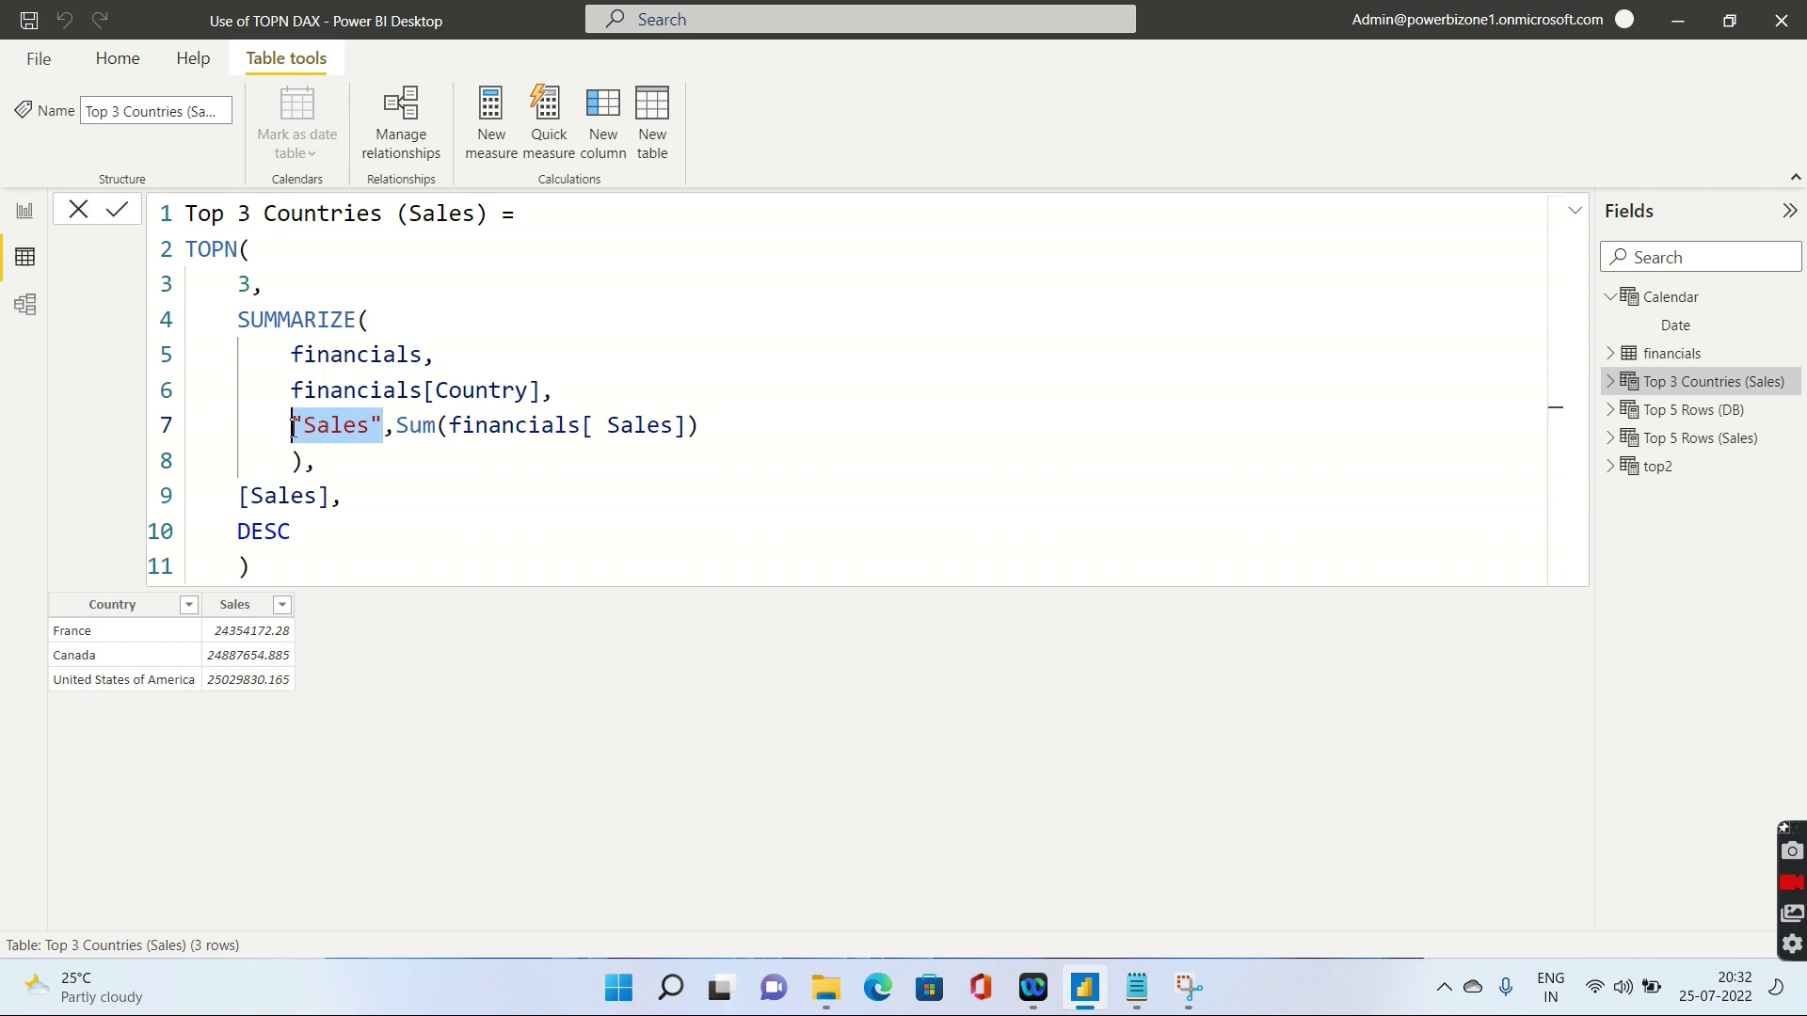
click(377, 326)
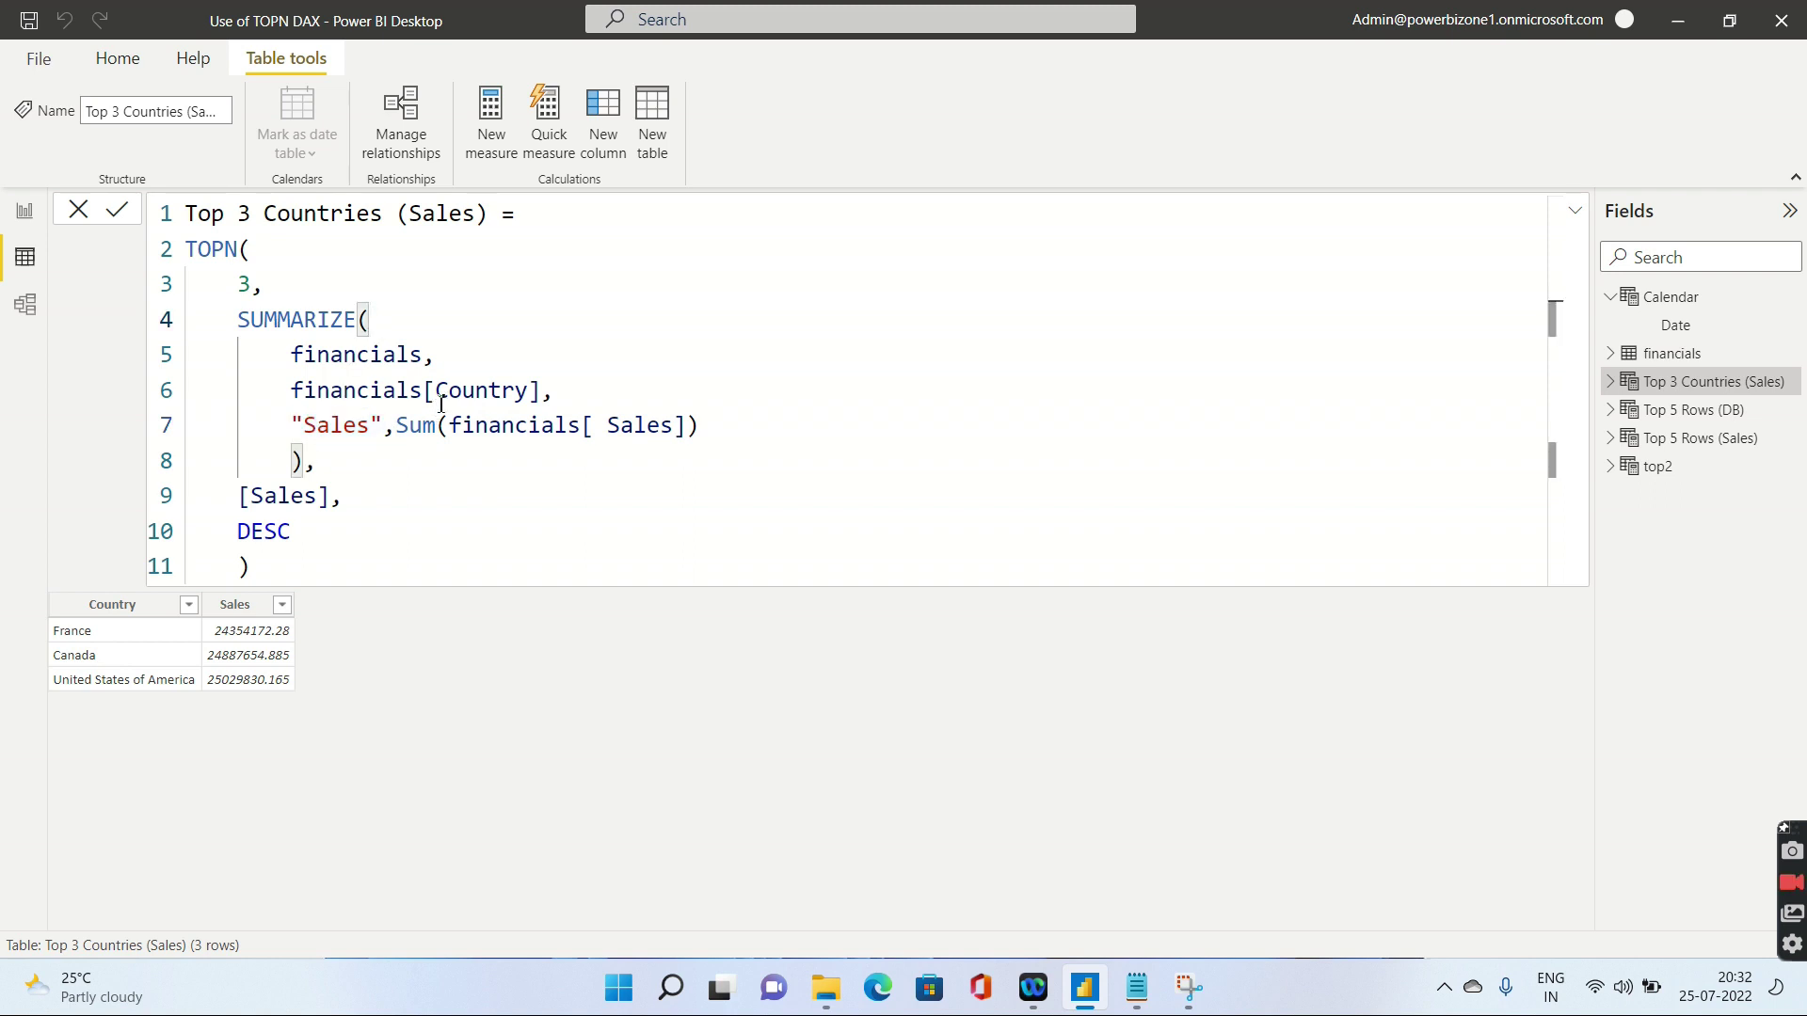
drag(435, 393, 528, 398)
drag(303, 425, 369, 427)
click(379, 321)
drag(371, 425, 313, 430)
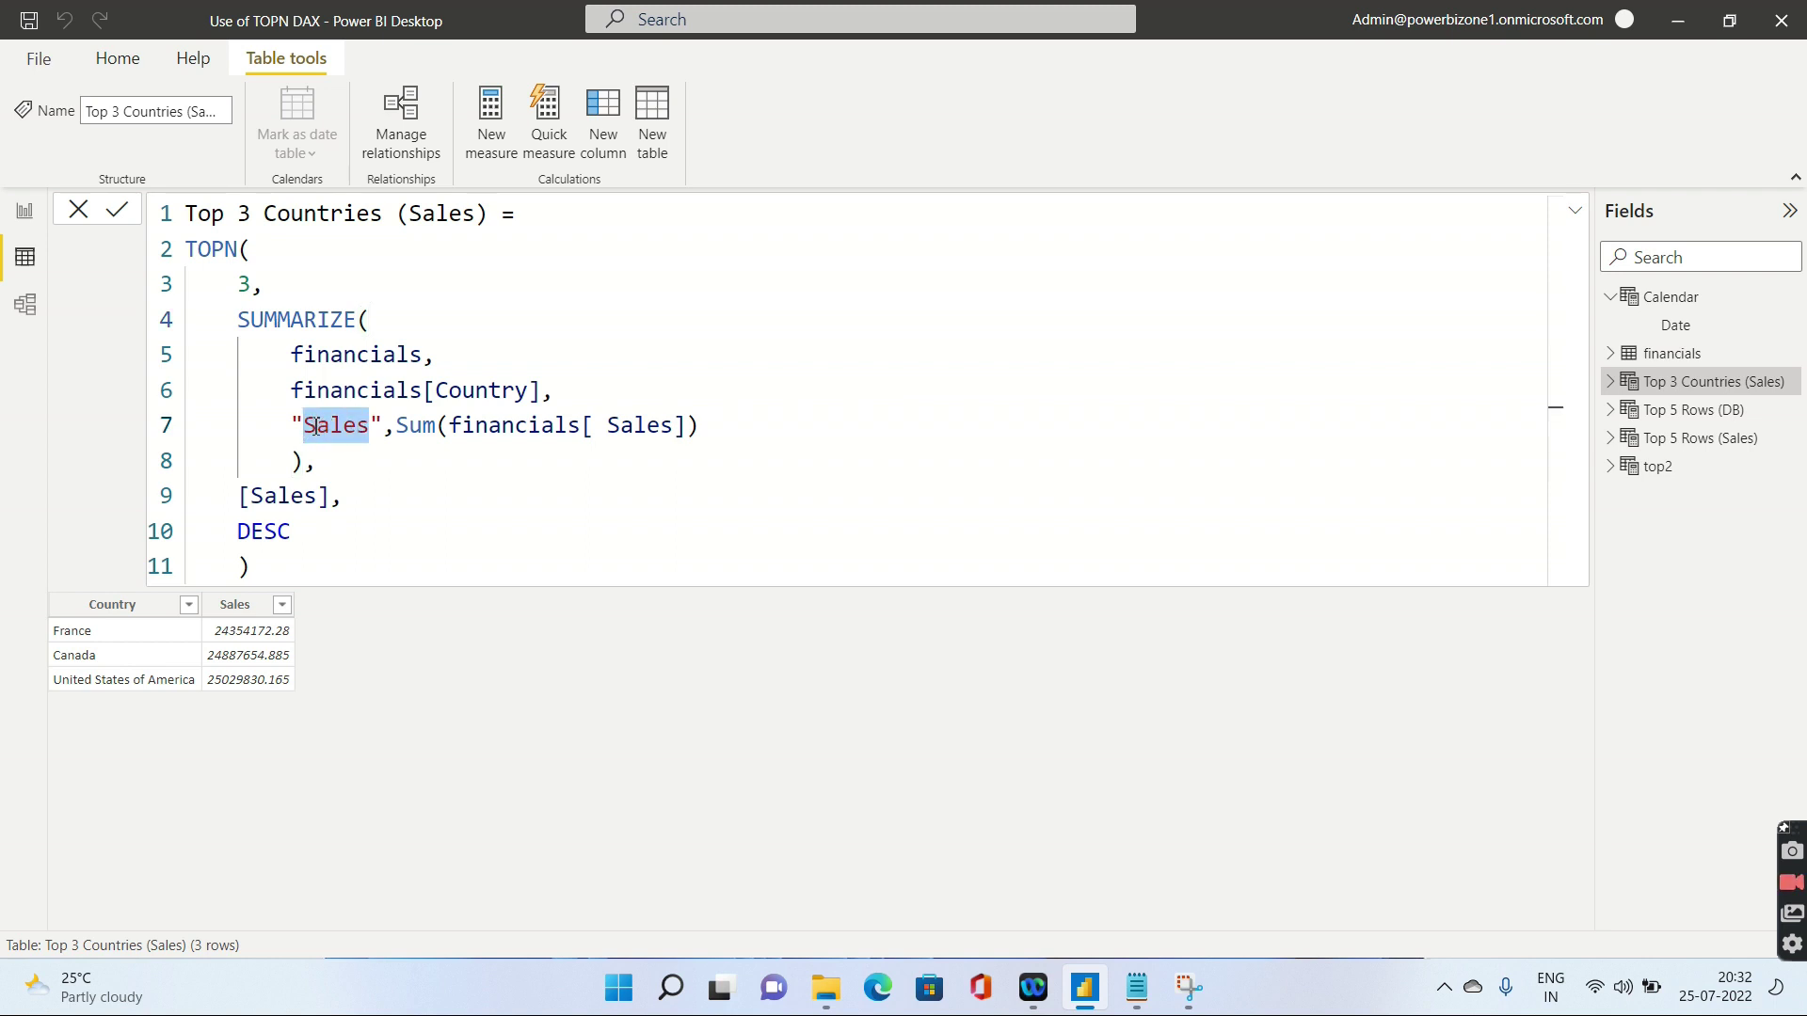
click(328, 499)
drag(328, 499, 244, 505)
key(ctrl+End)
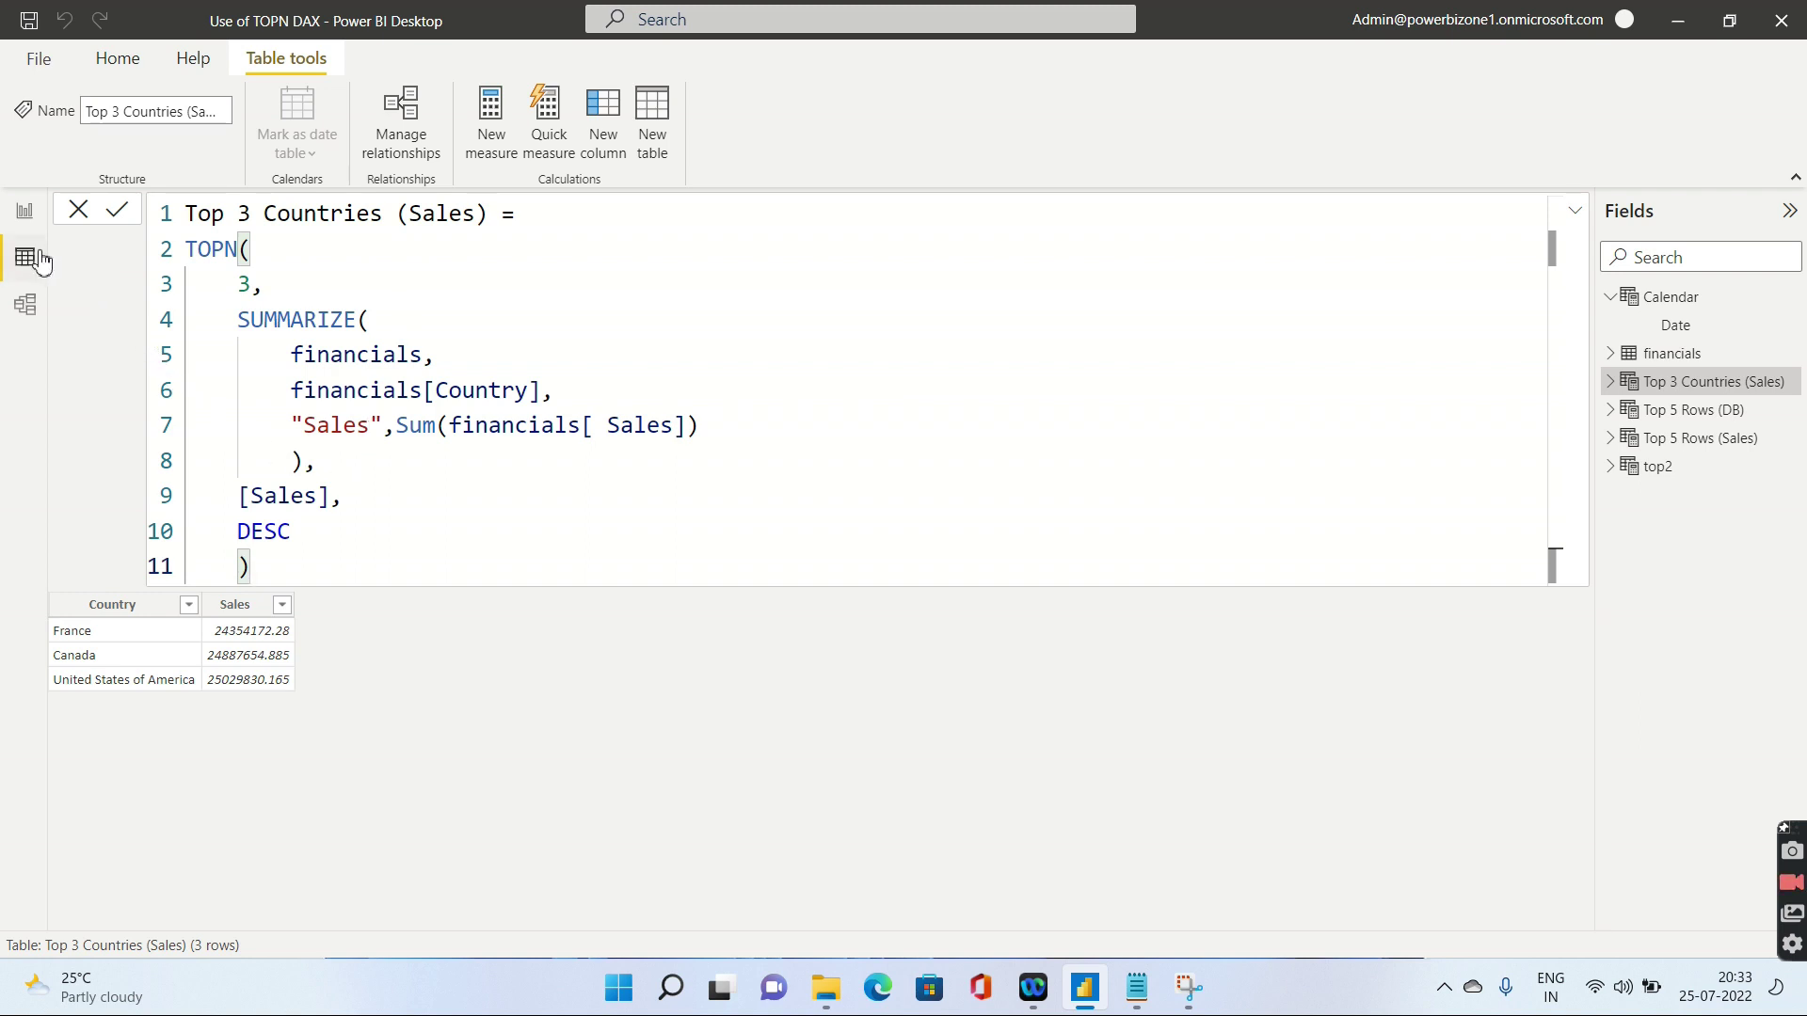
Step: In Report view, reapply the 2014 Year filter and select the Sales by Country chart
click(24, 216)
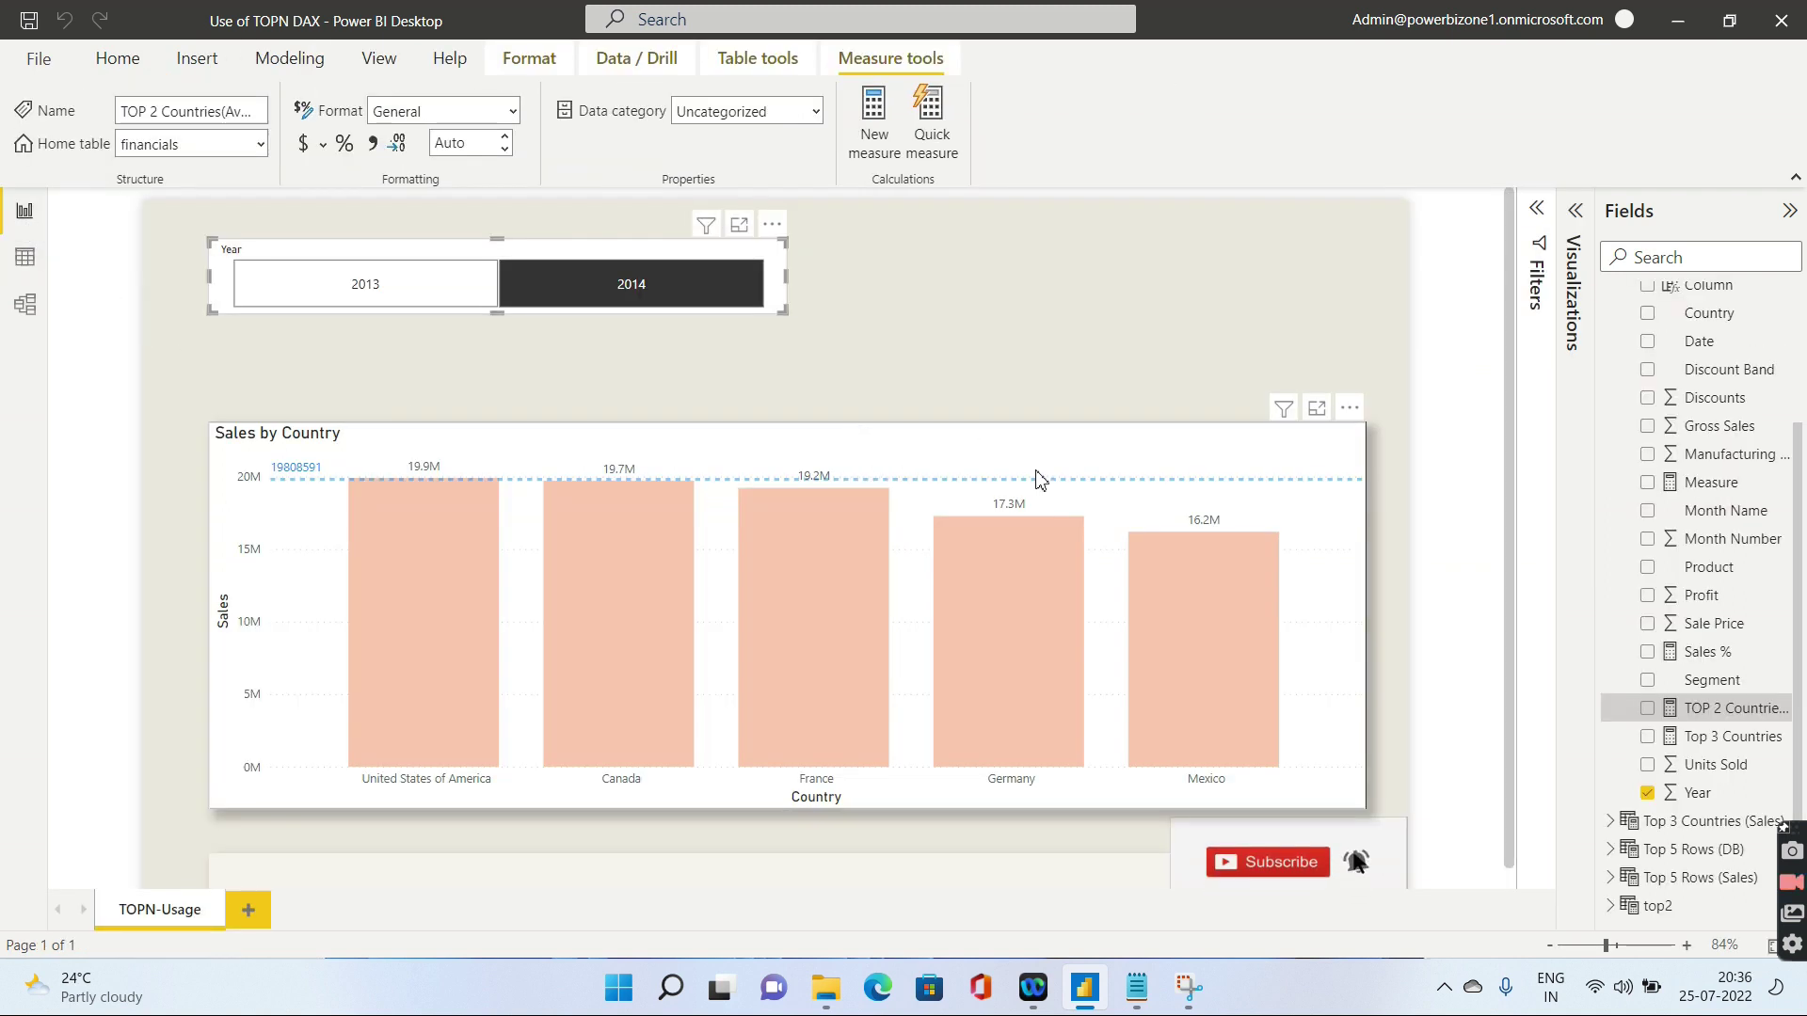
click(934, 359)
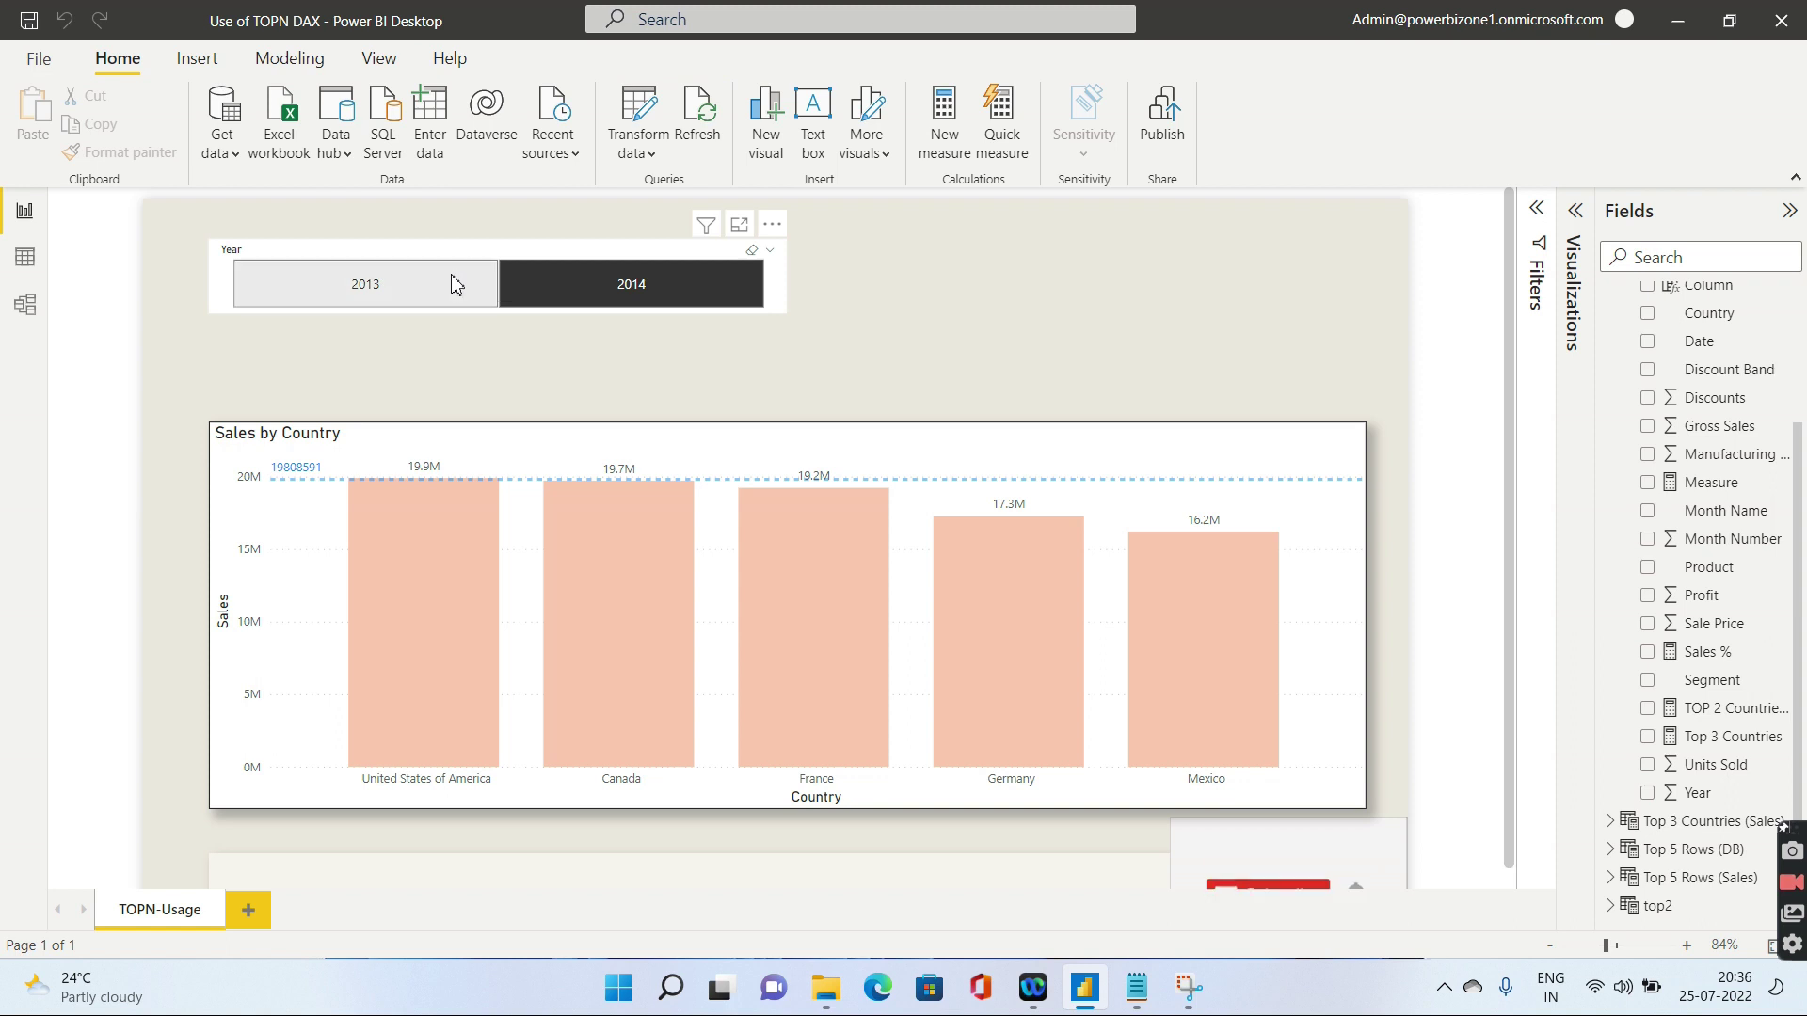
click(581, 300)
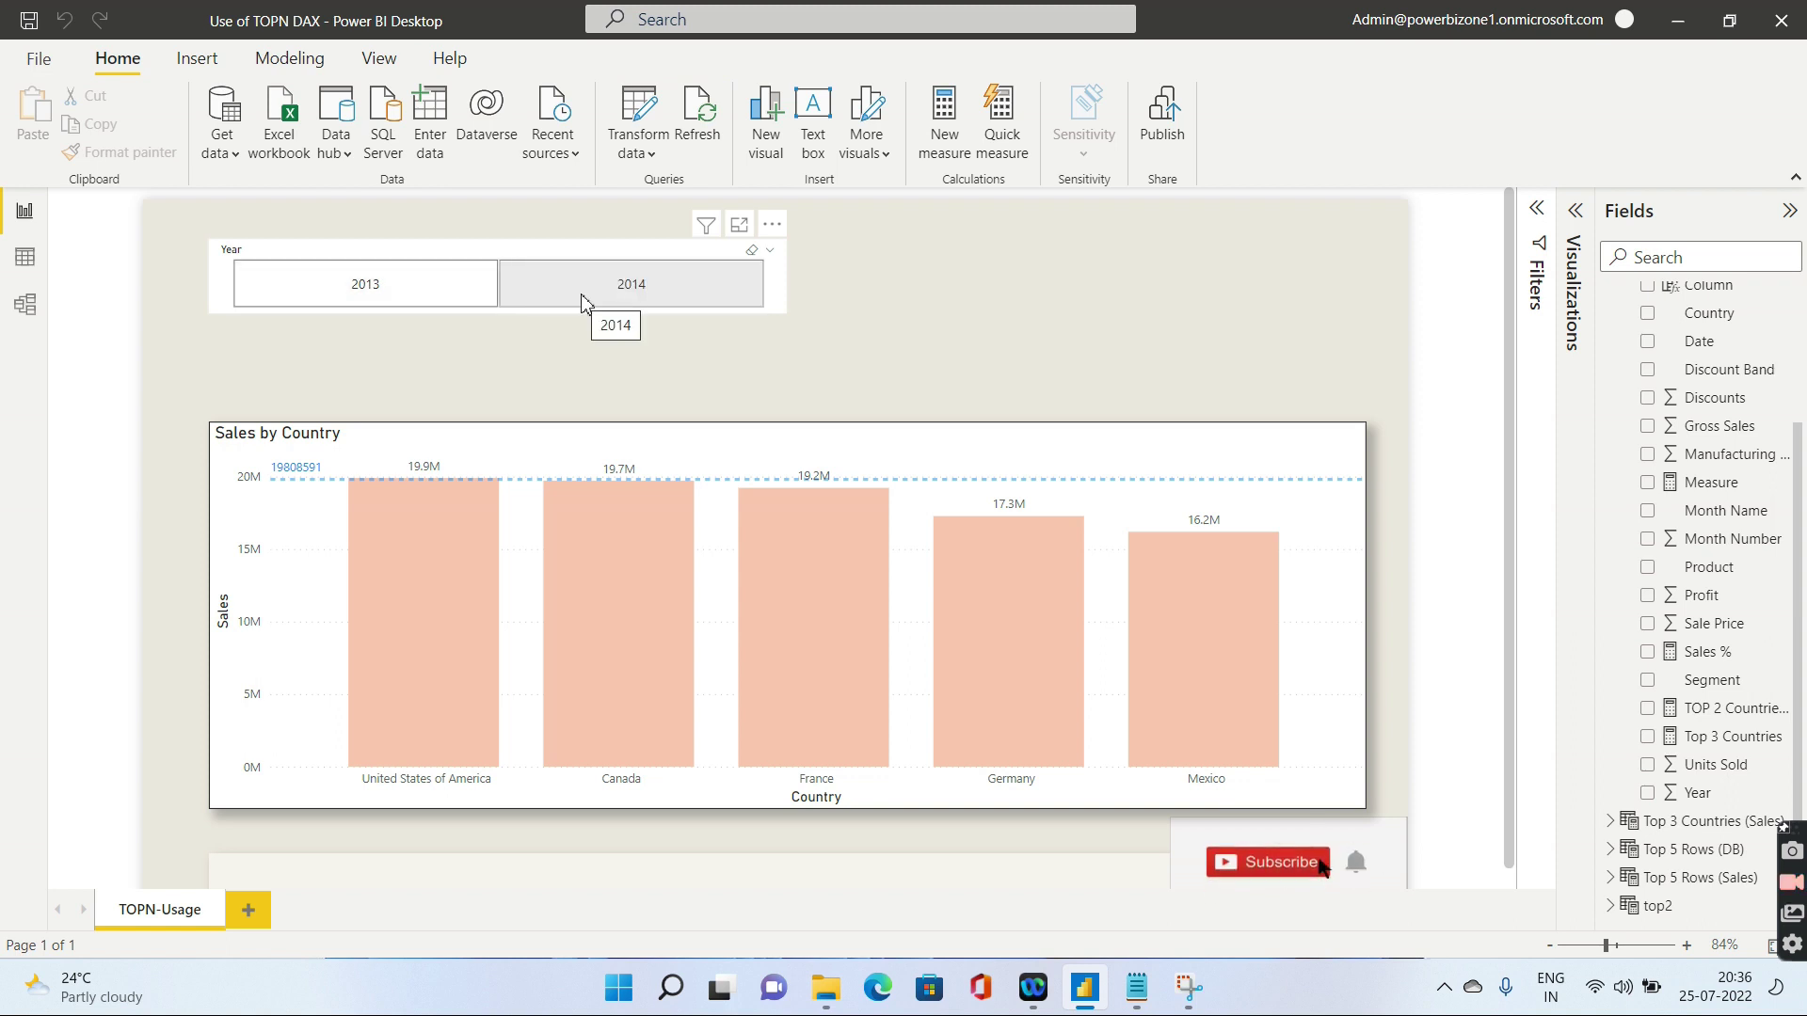
click(582, 300)
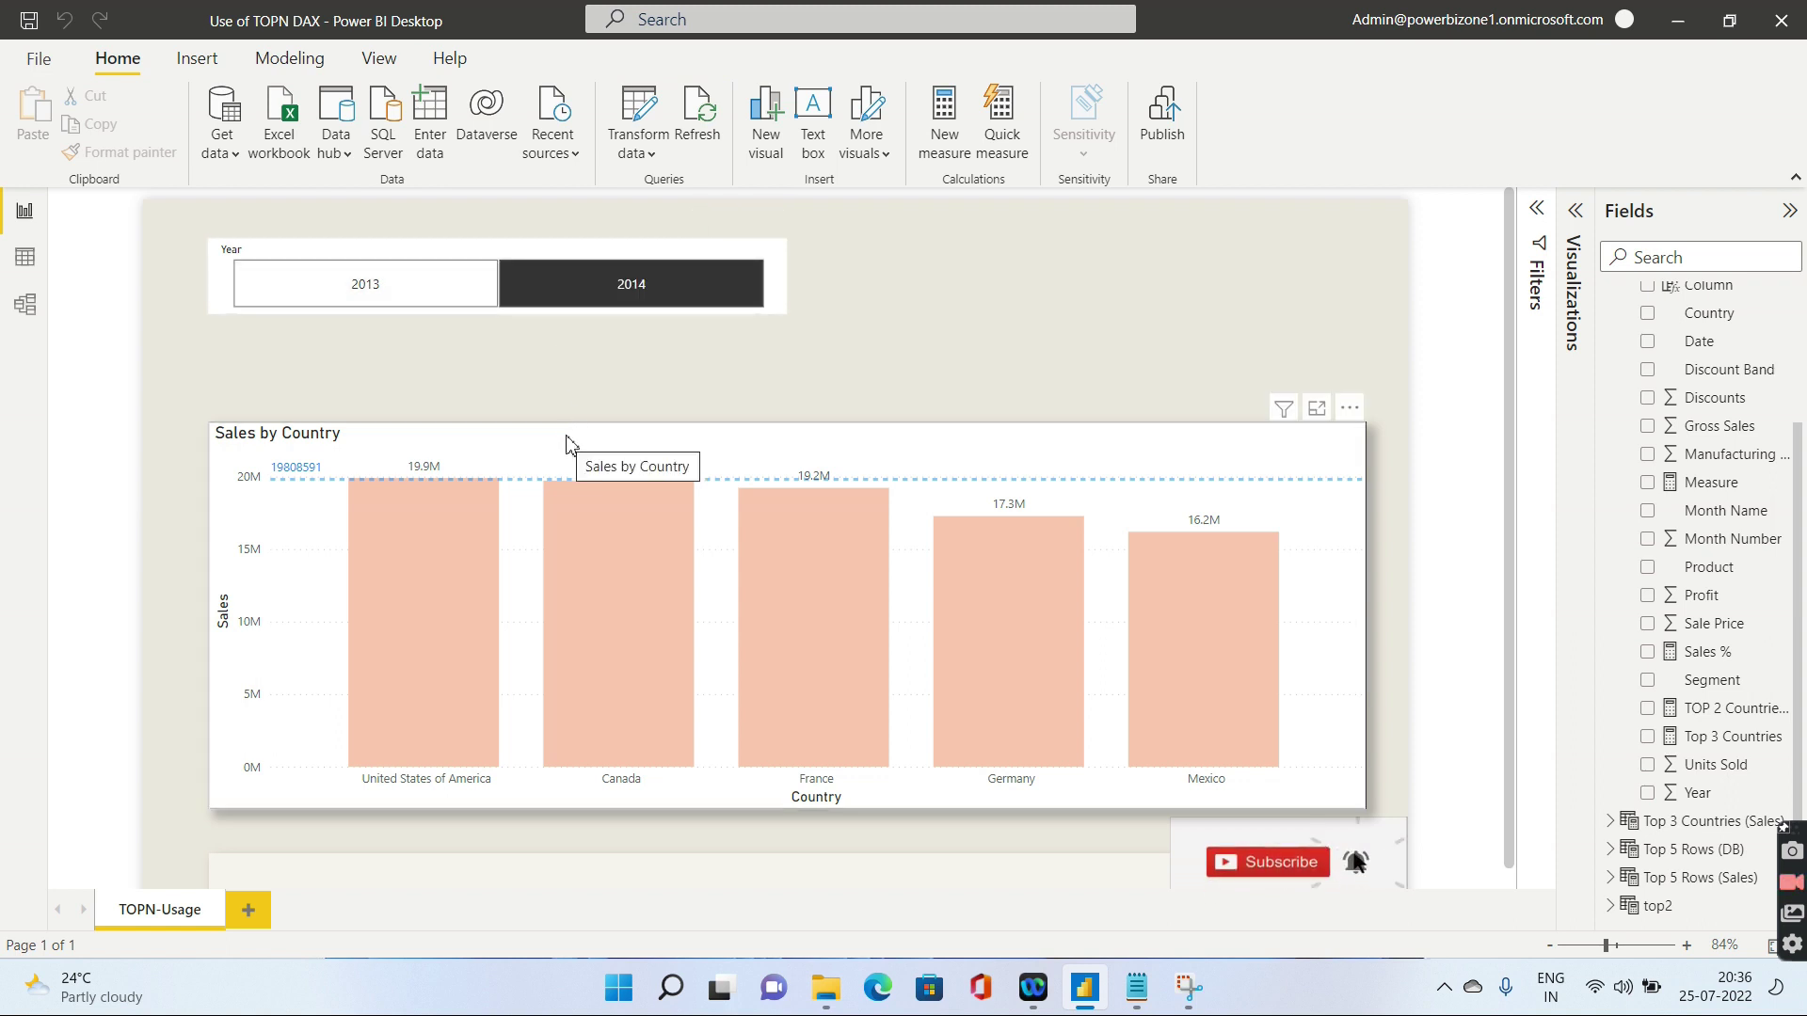
click(570, 442)
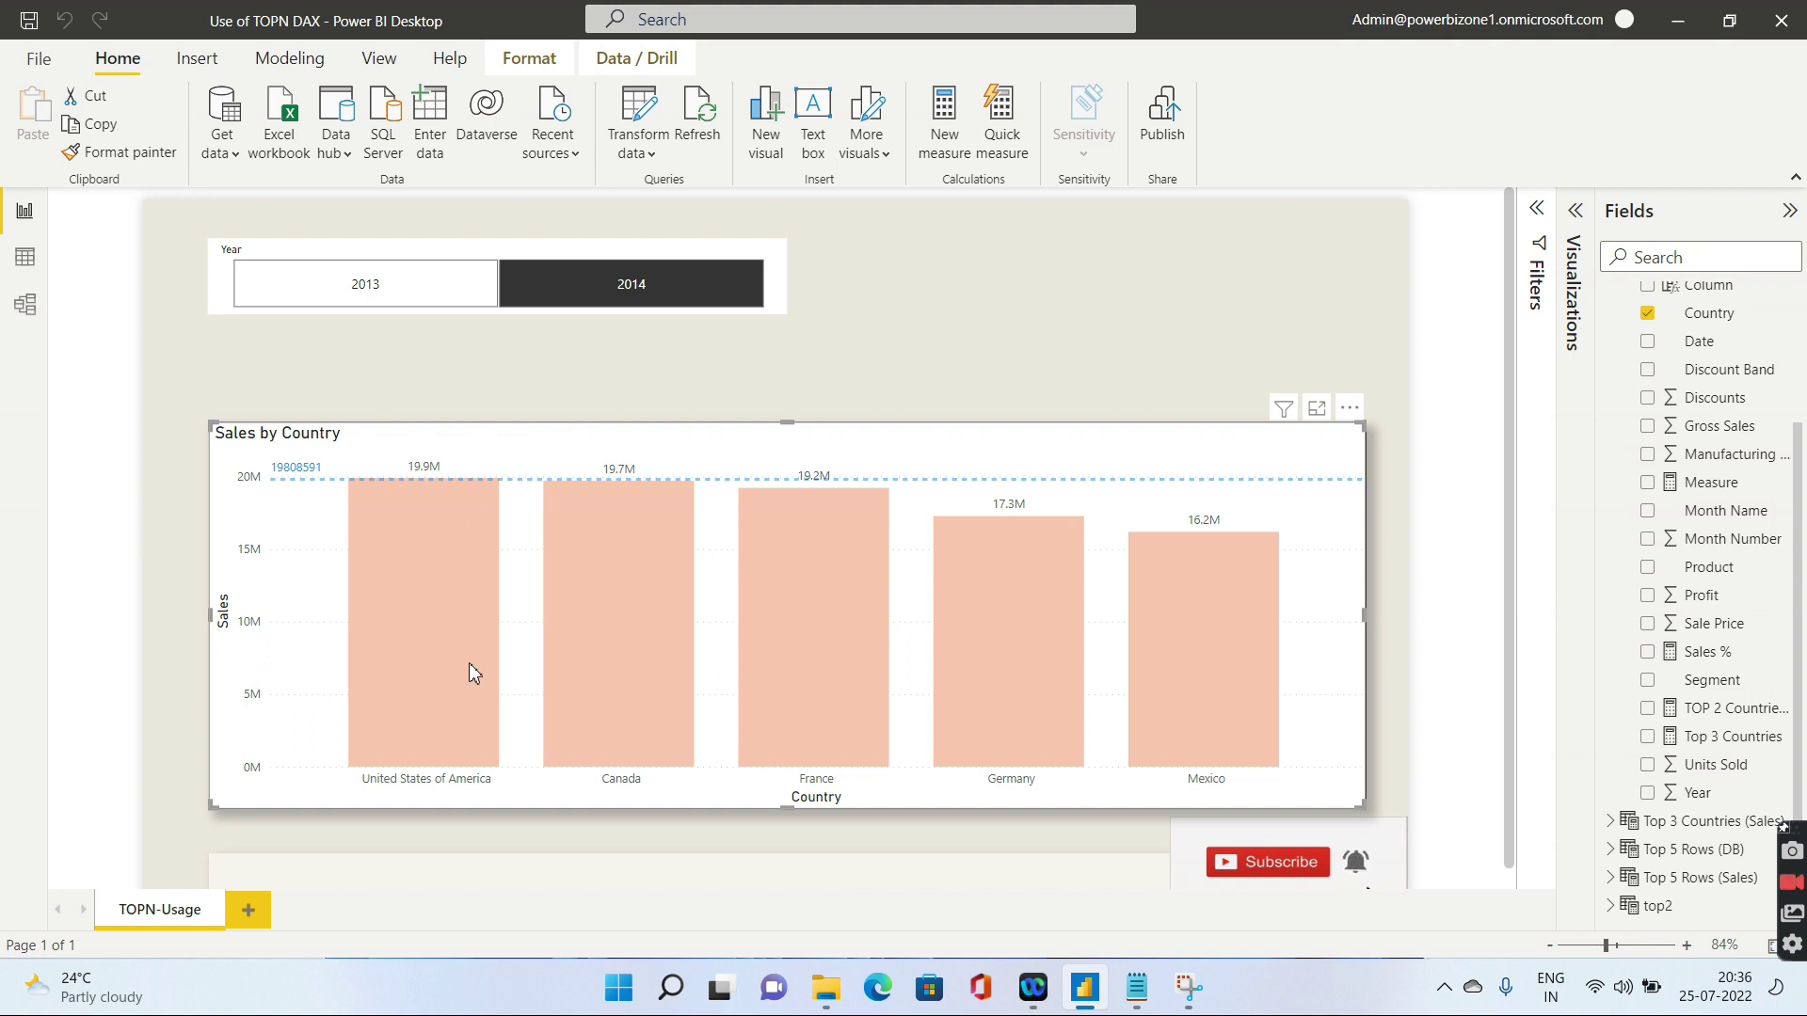
mouse_move(469, 664)
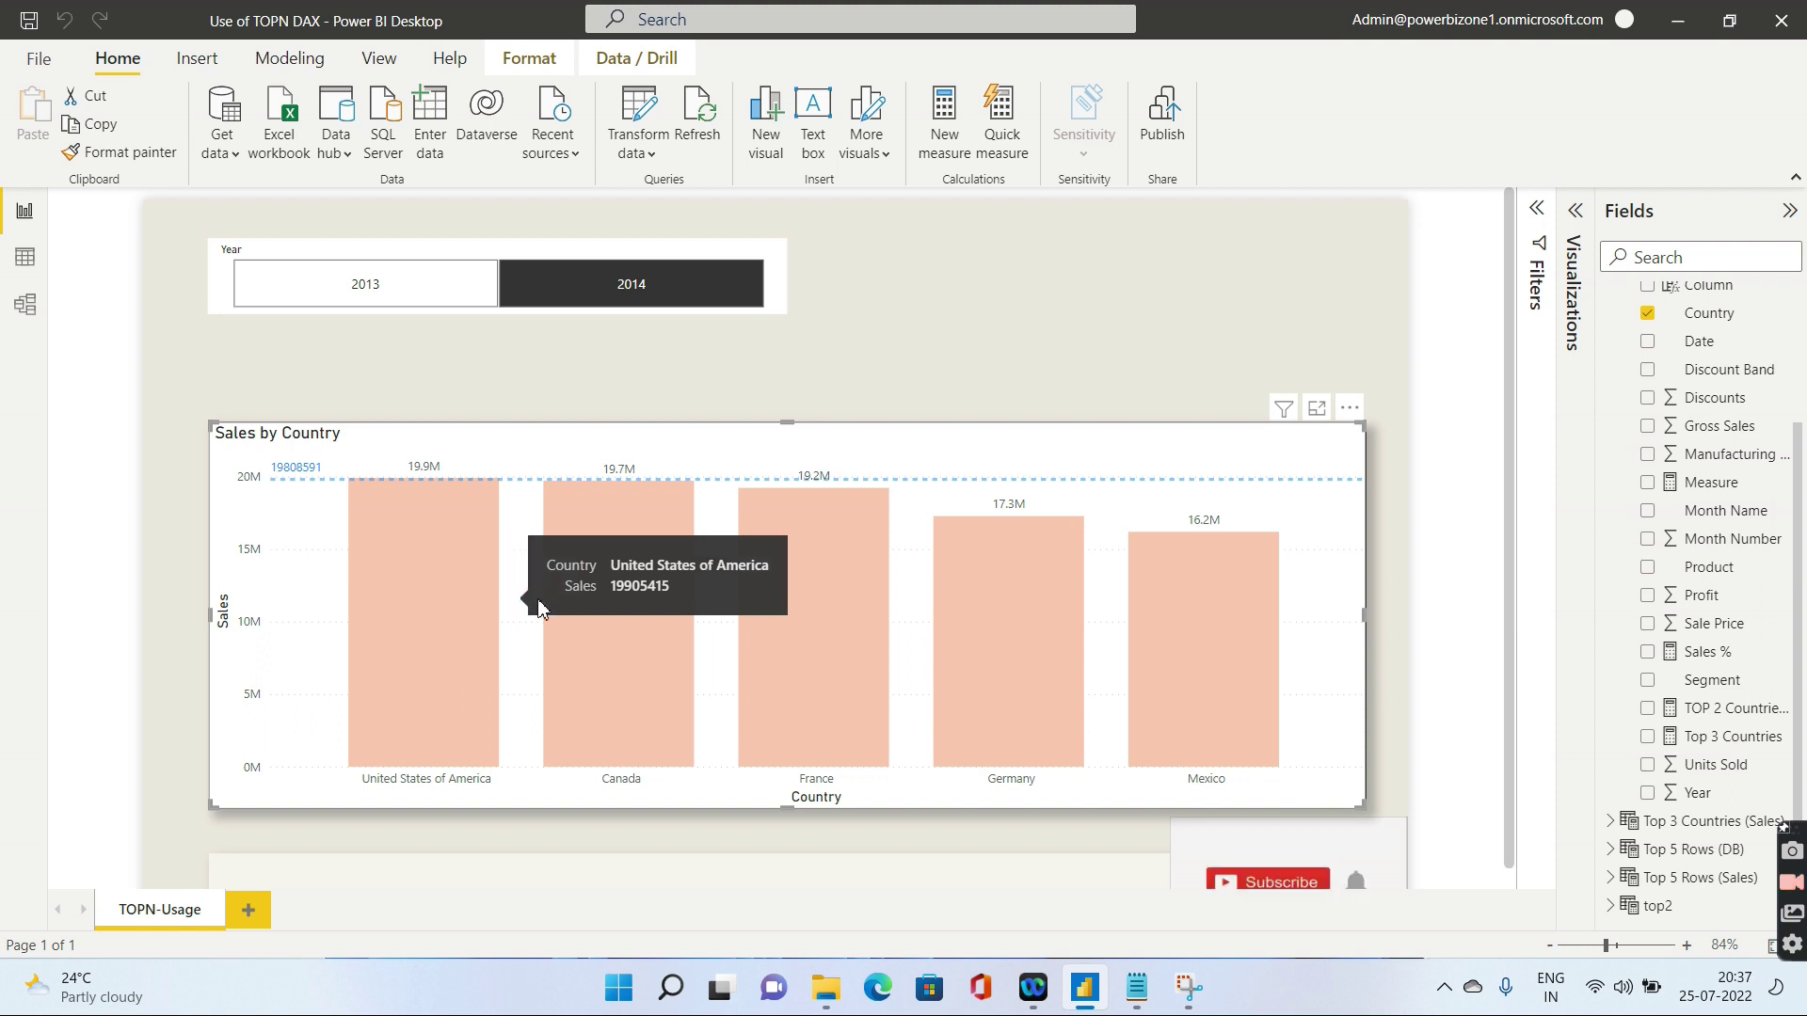
mouse_move(563, 614)
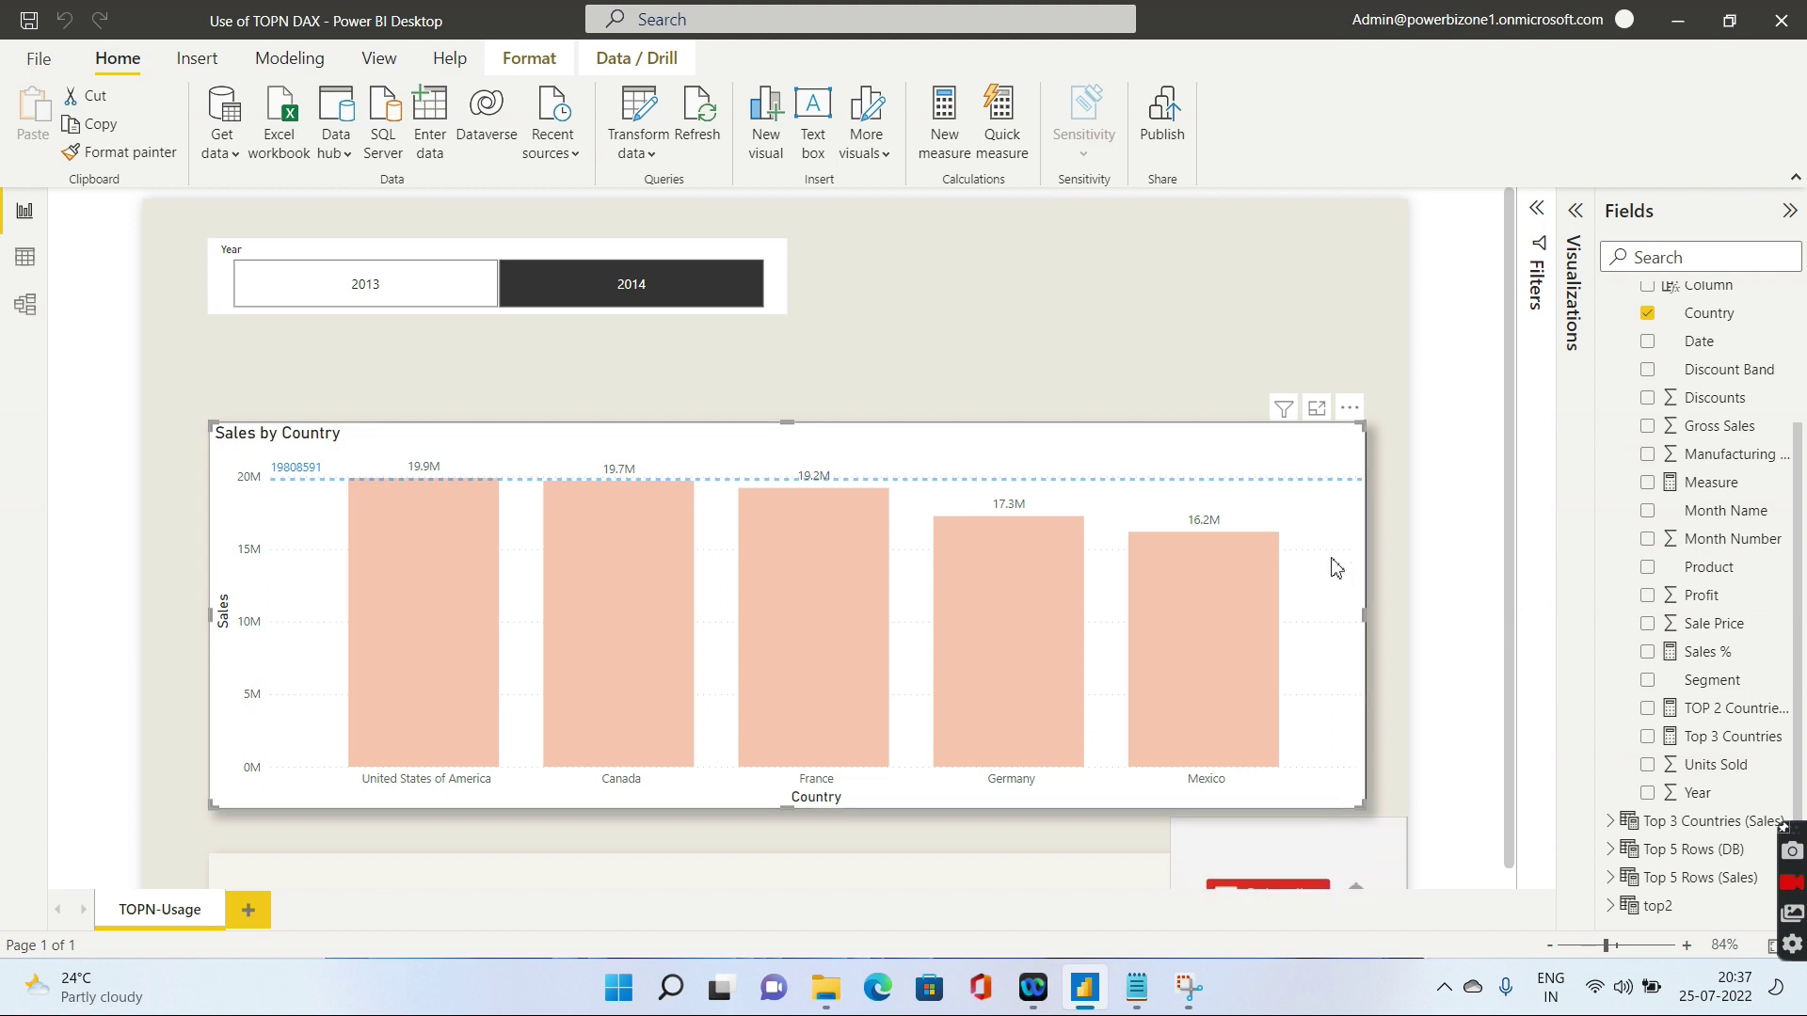
click(1746, 714)
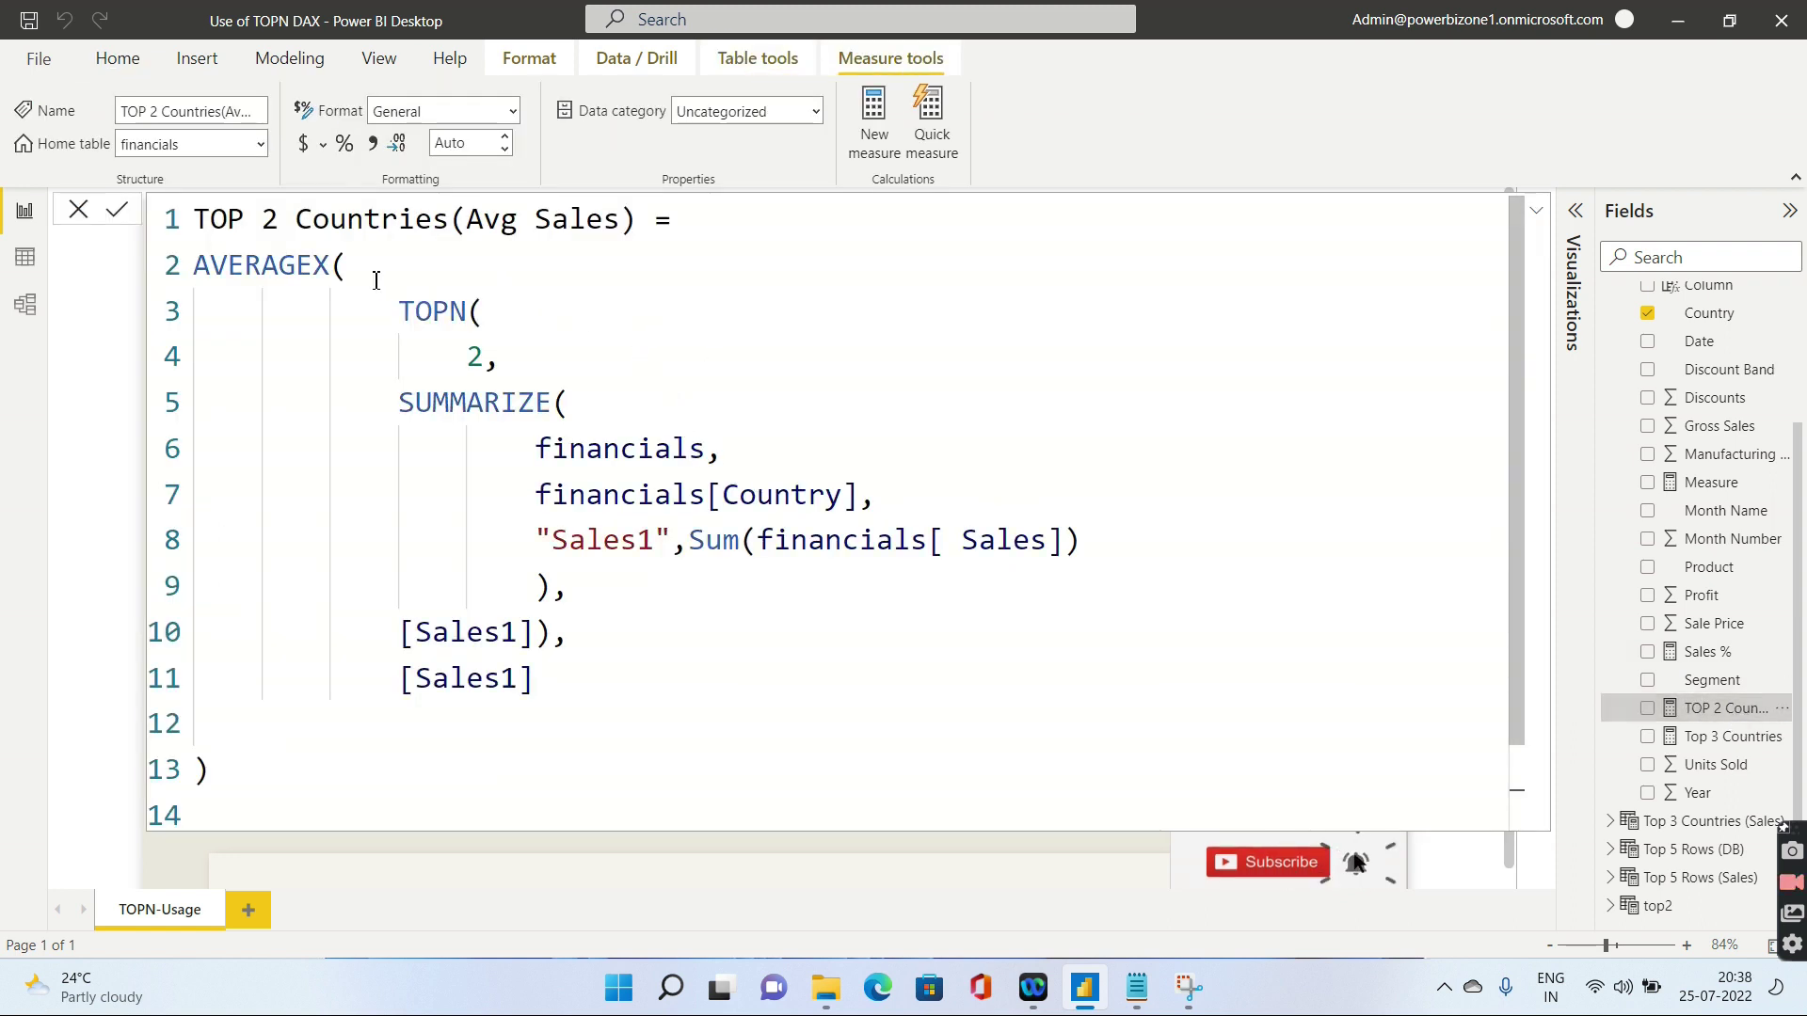
click(495, 313)
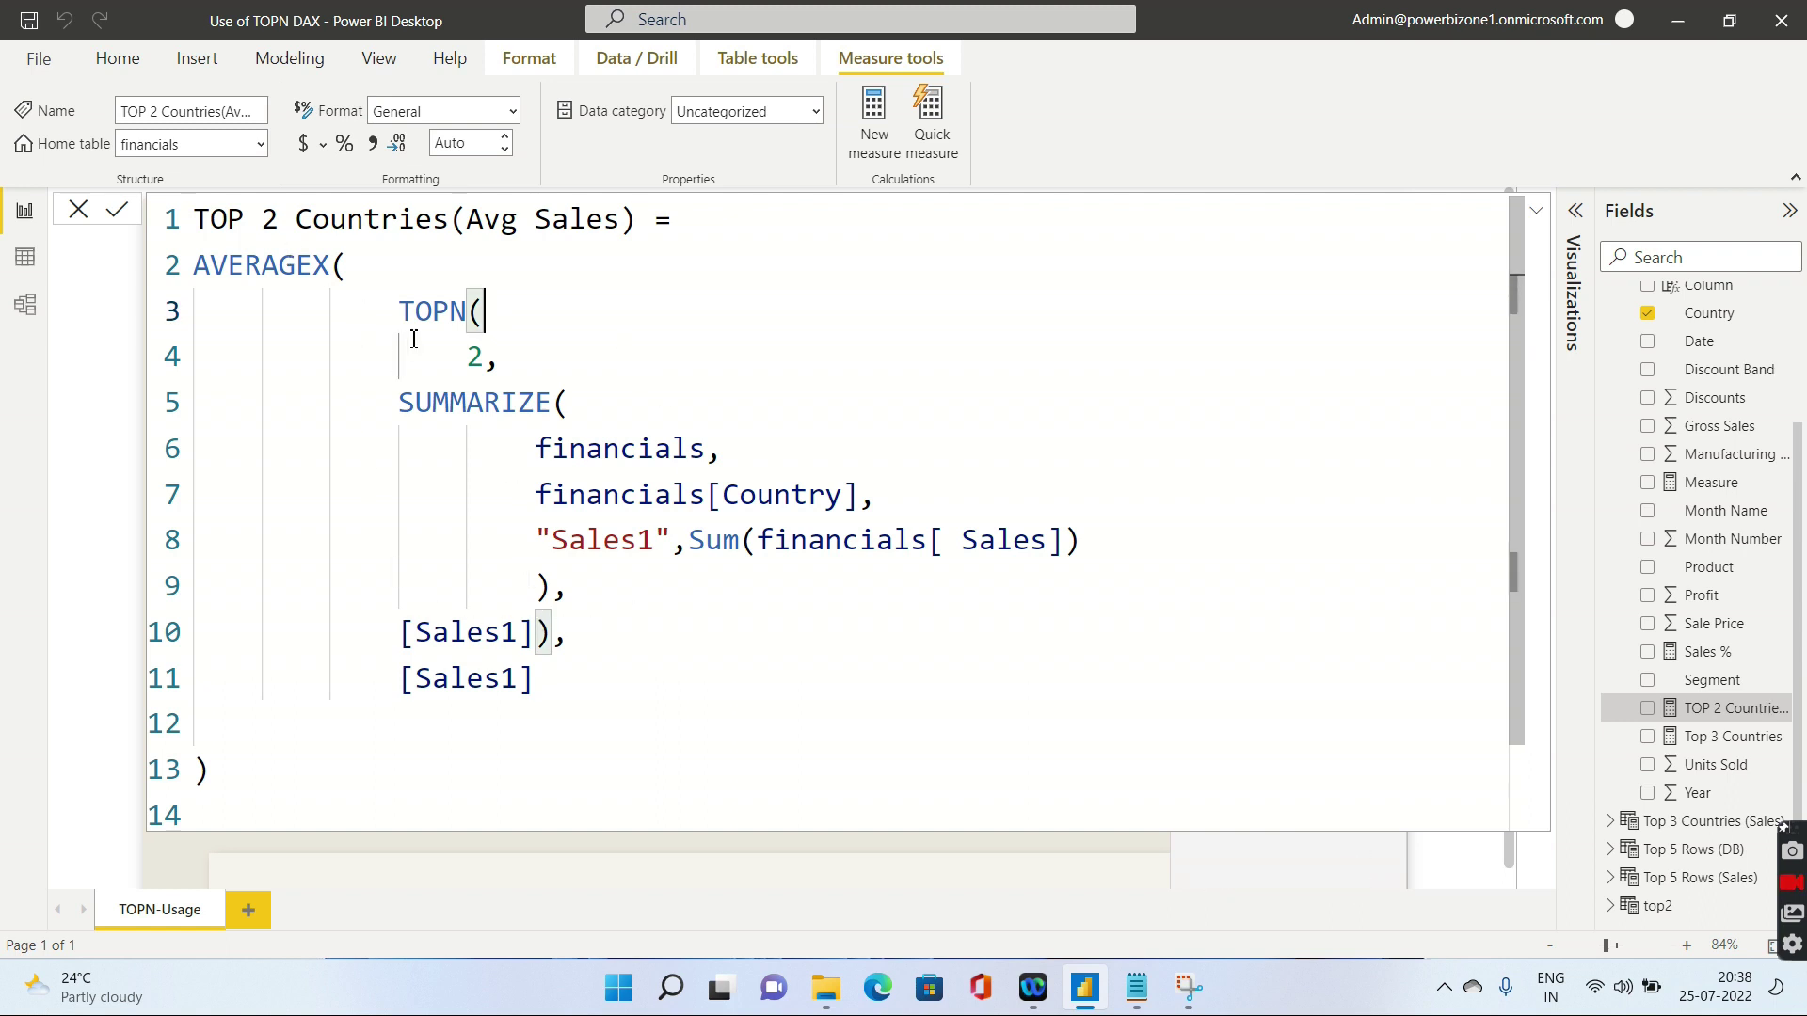
drag(405, 314, 575, 622)
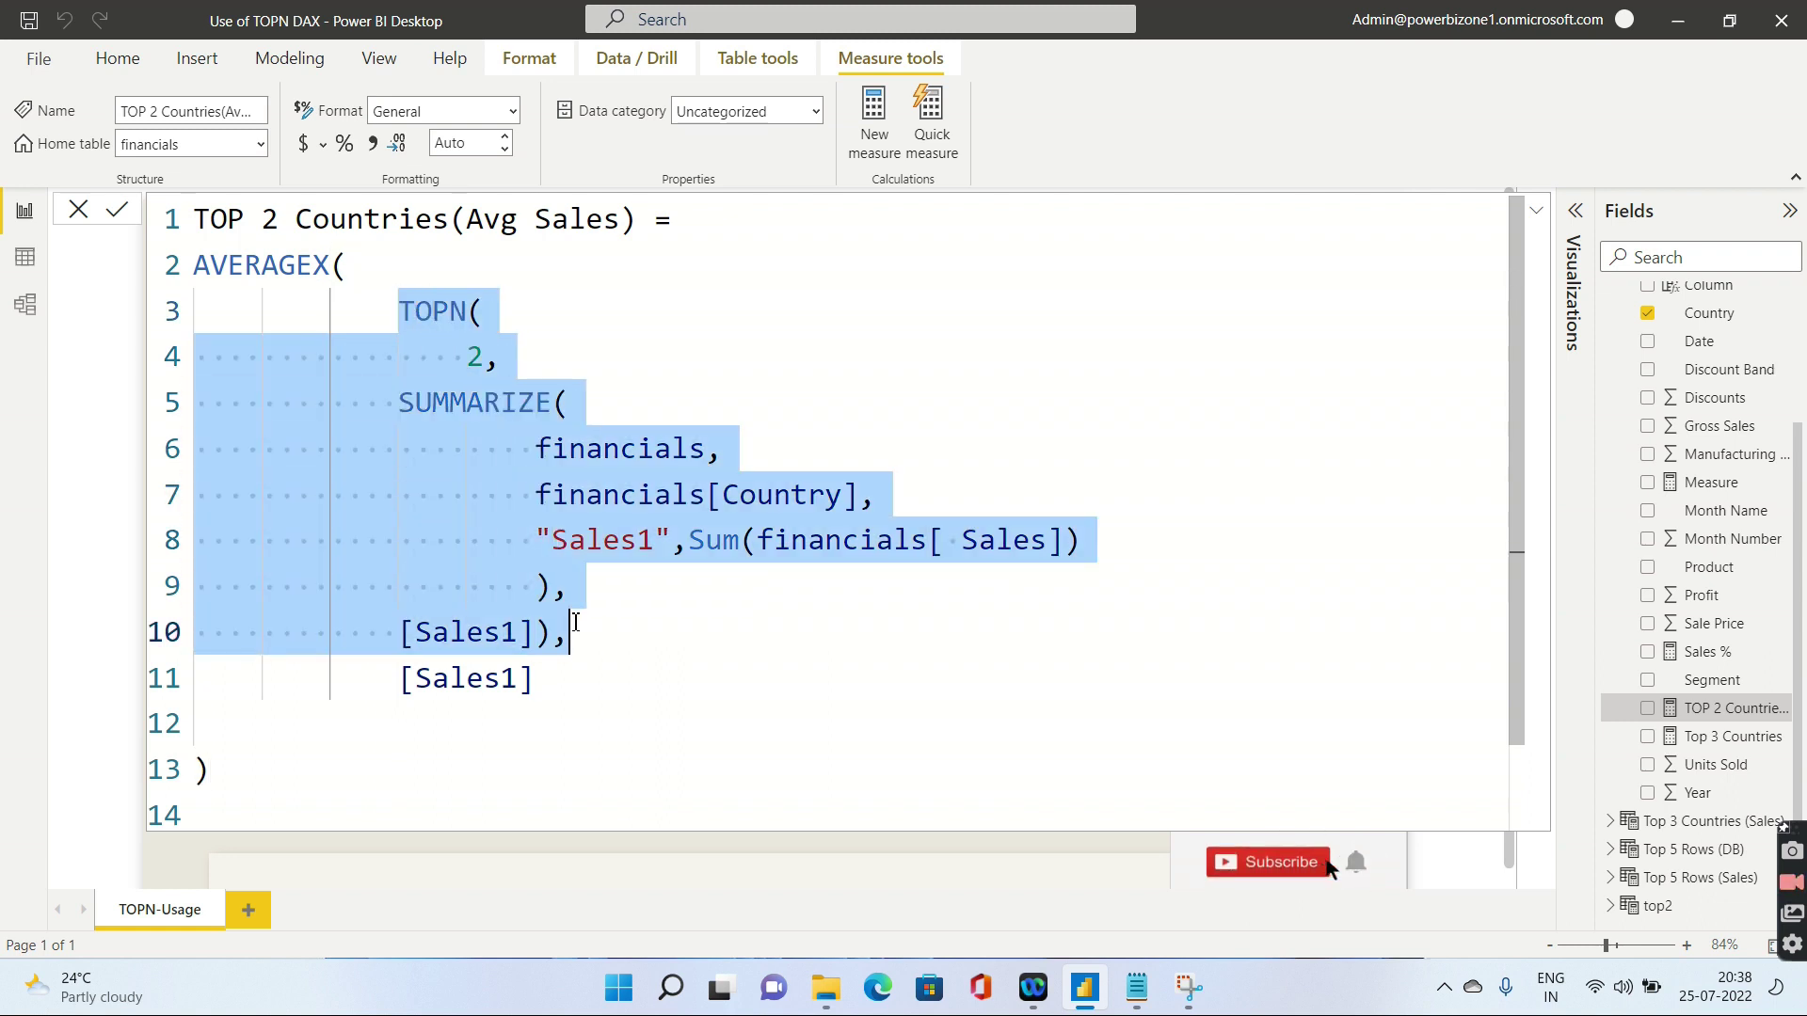
click(488, 313)
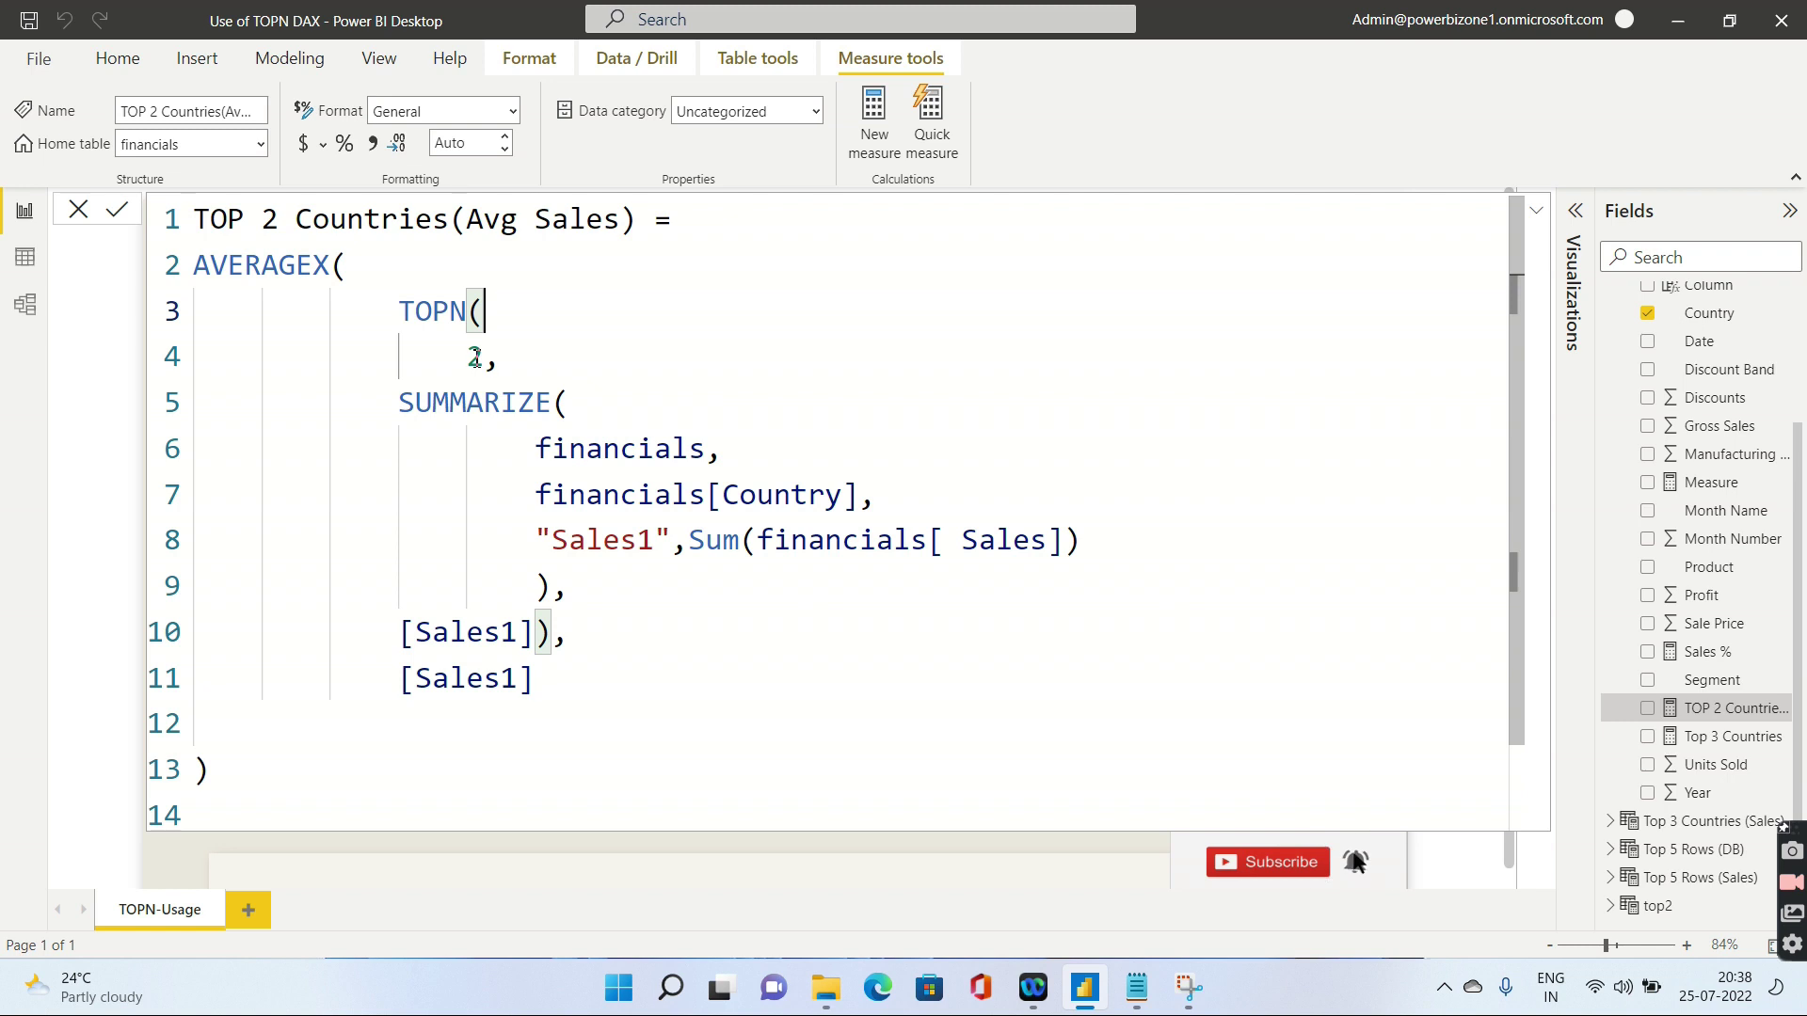
click(563, 402)
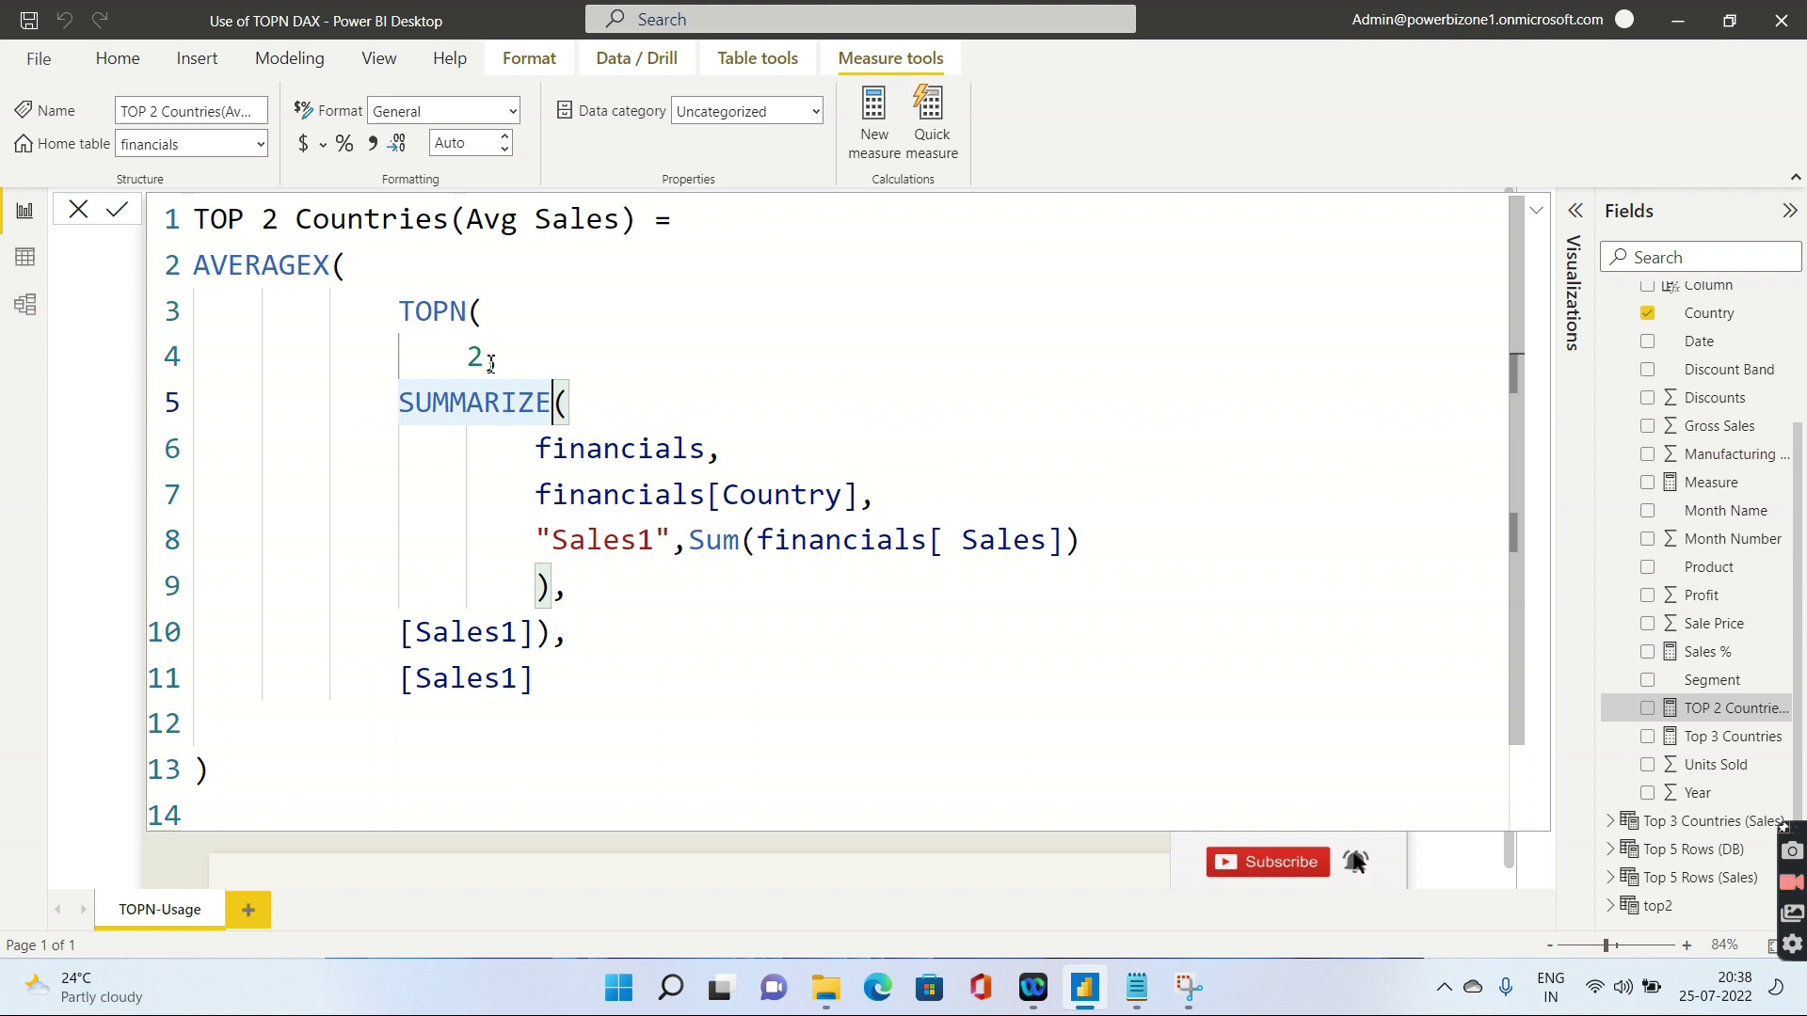
click(534, 634)
drag(533, 637, 402, 629)
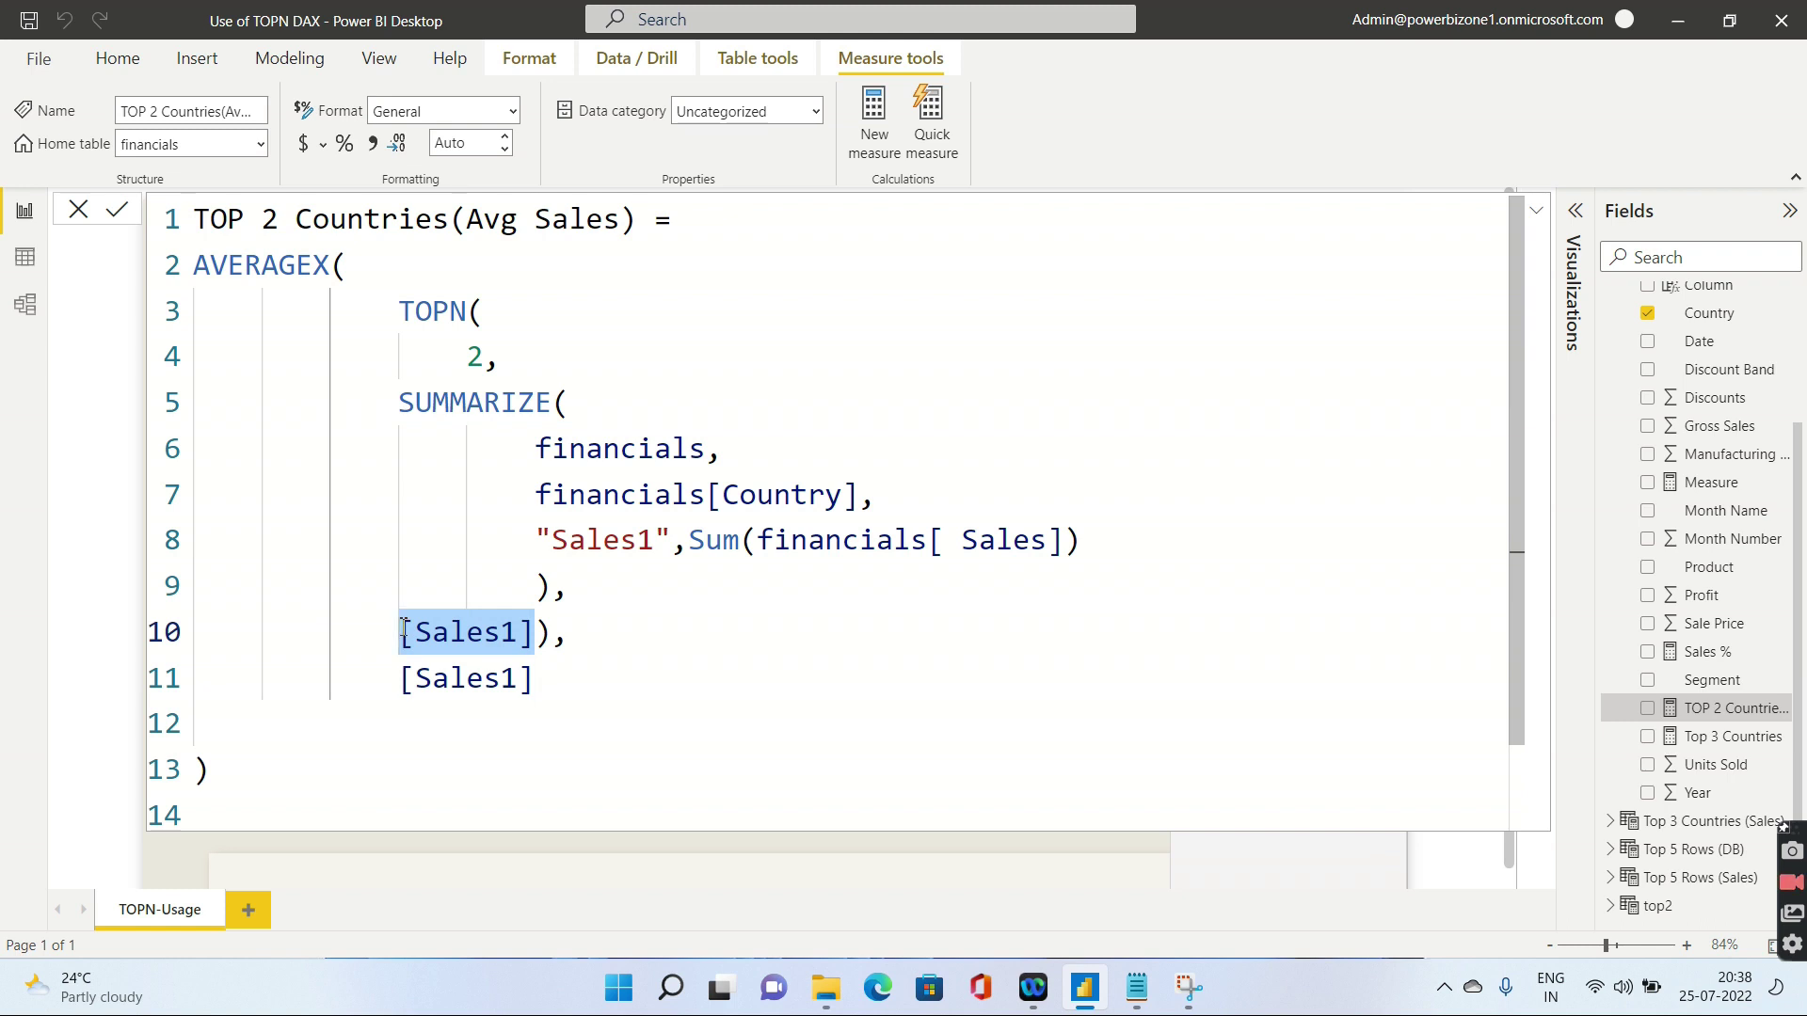
click(483, 314)
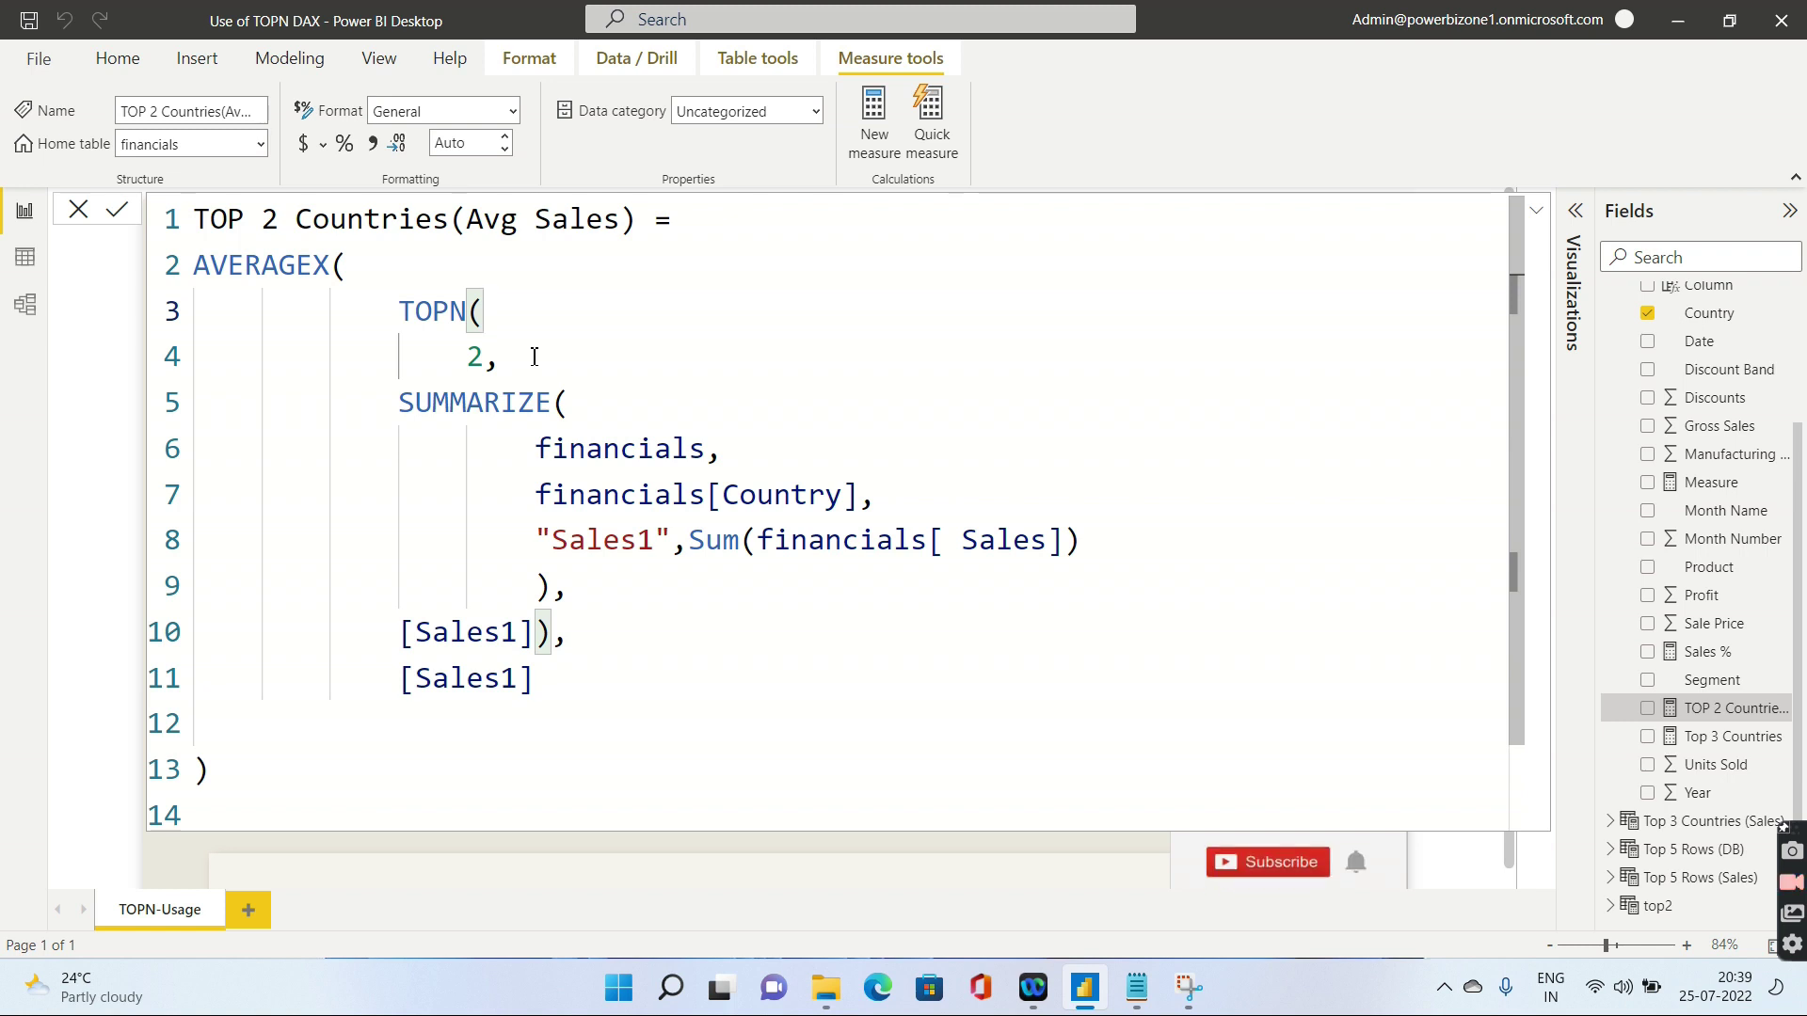
click(356, 268)
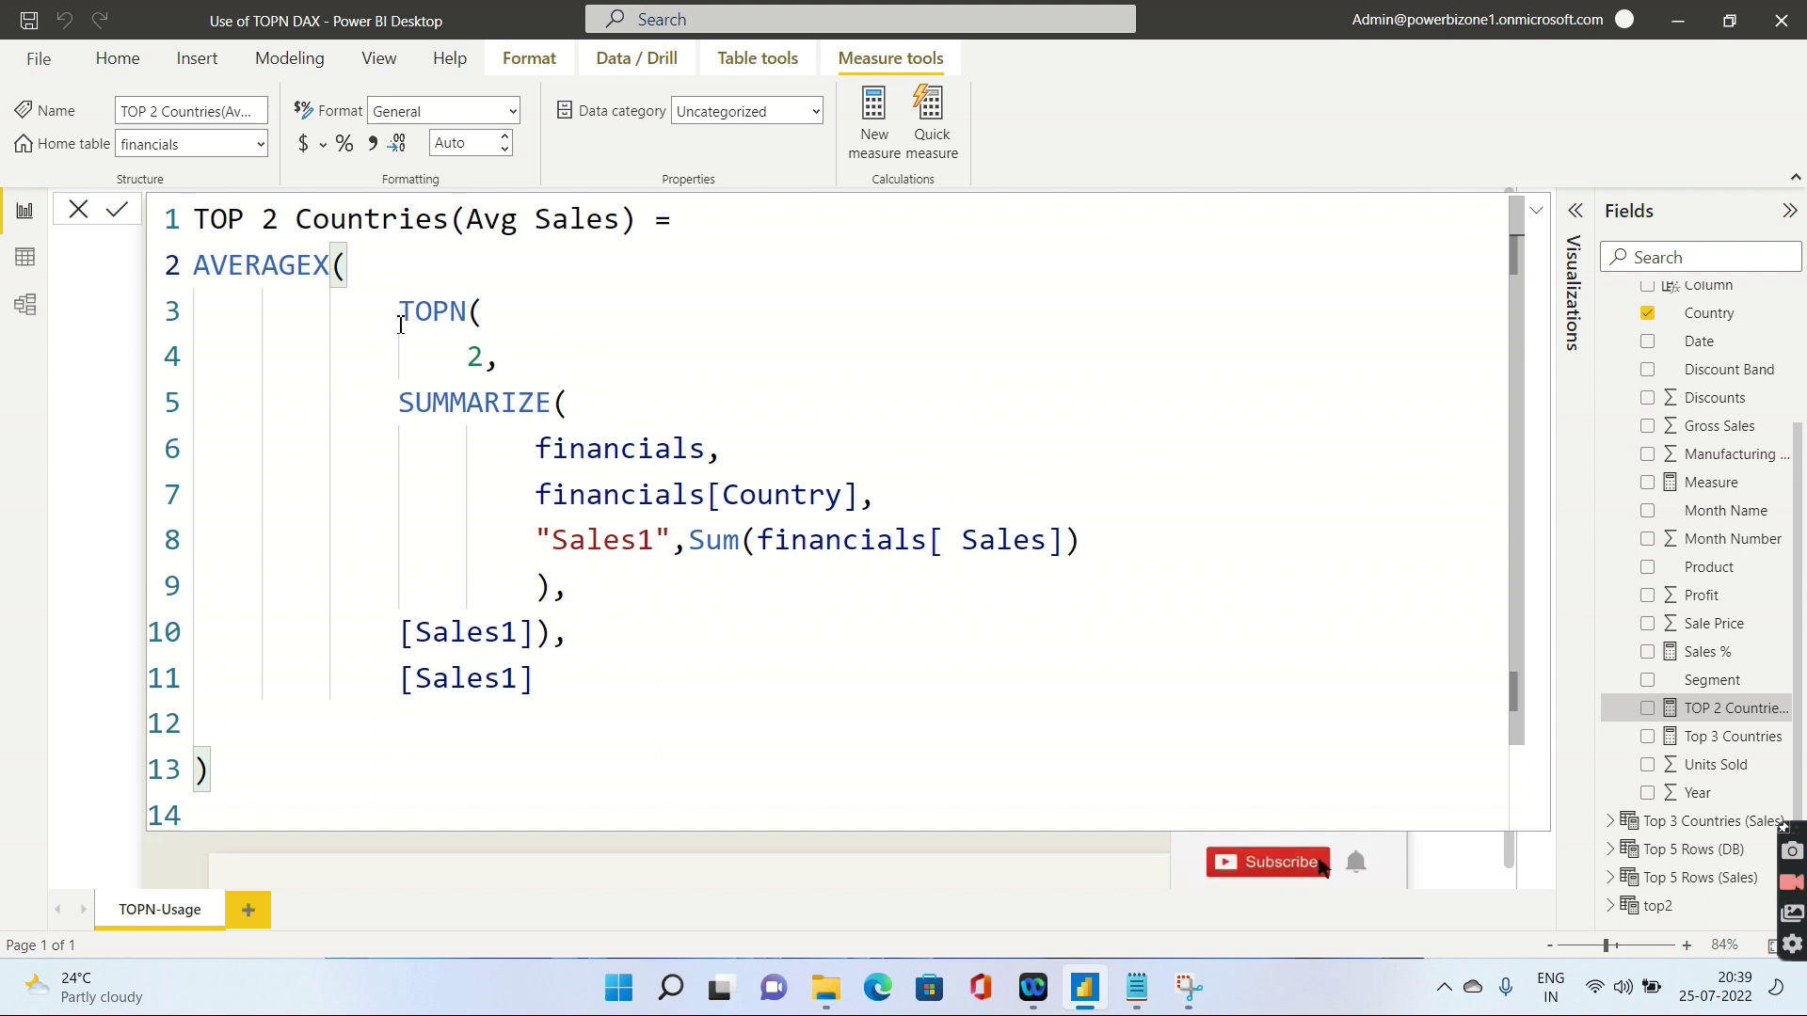
drag(538, 683, 406, 698)
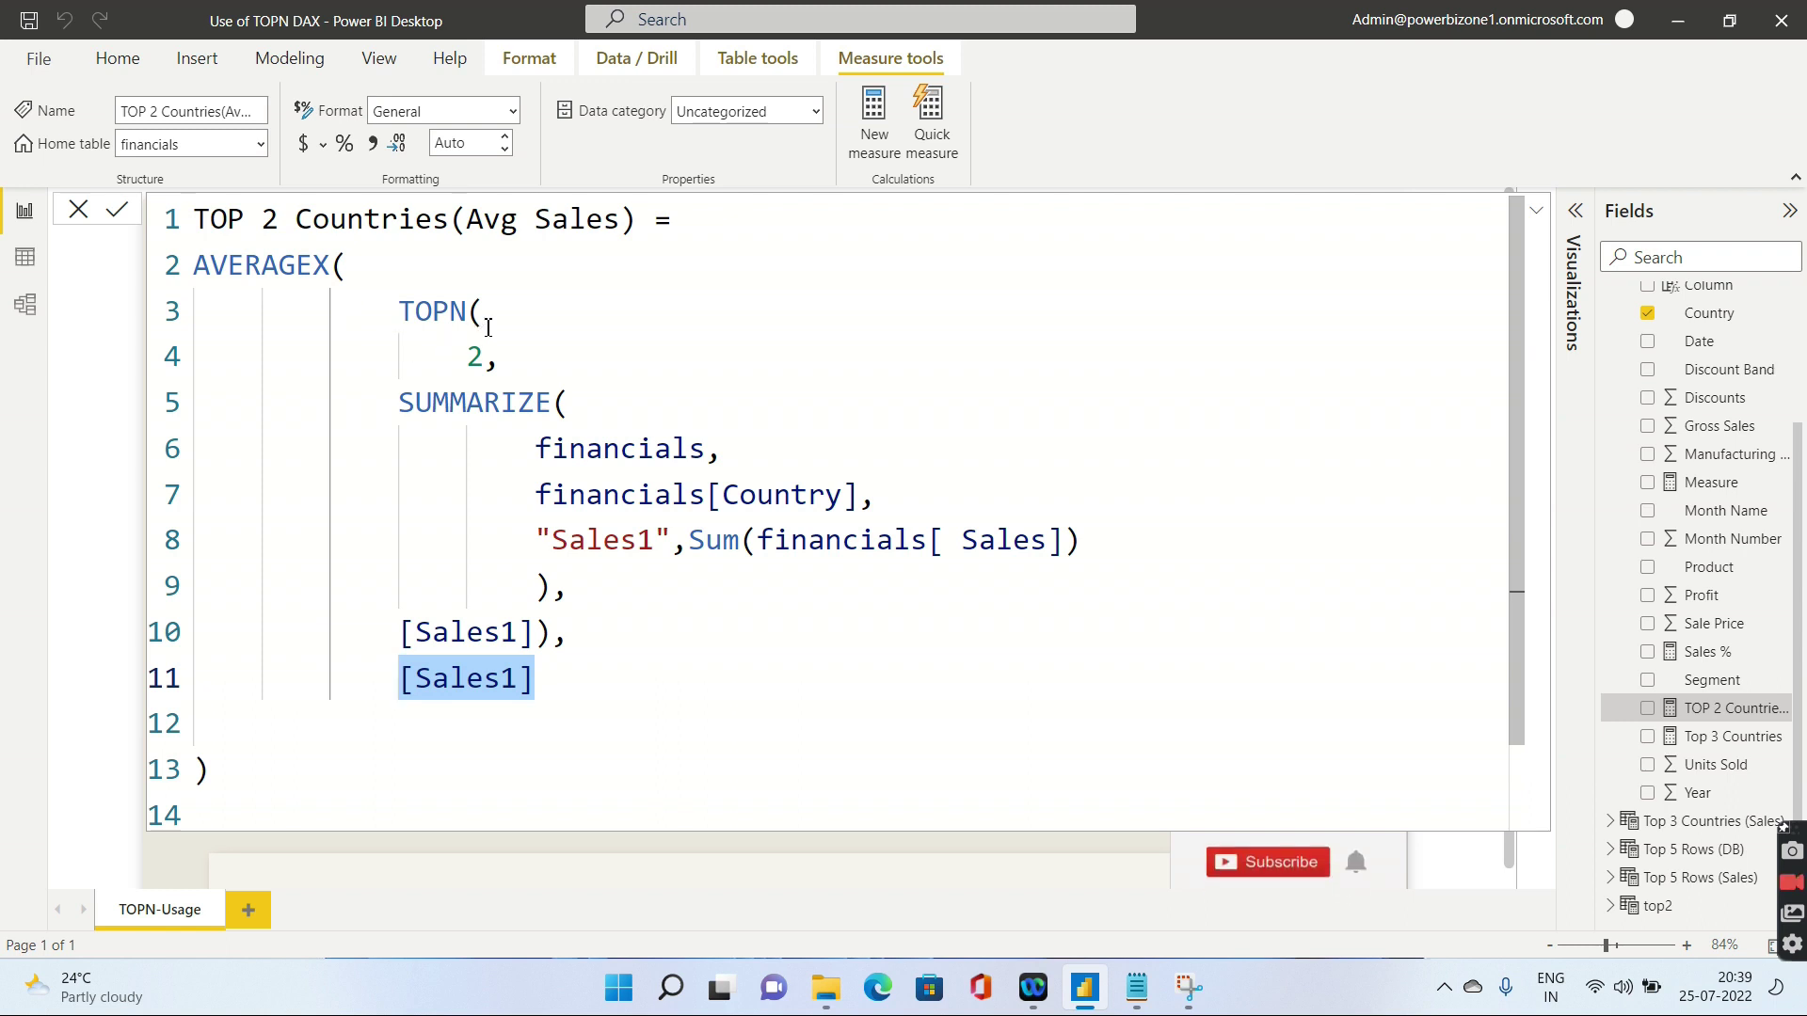
click(80, 214)
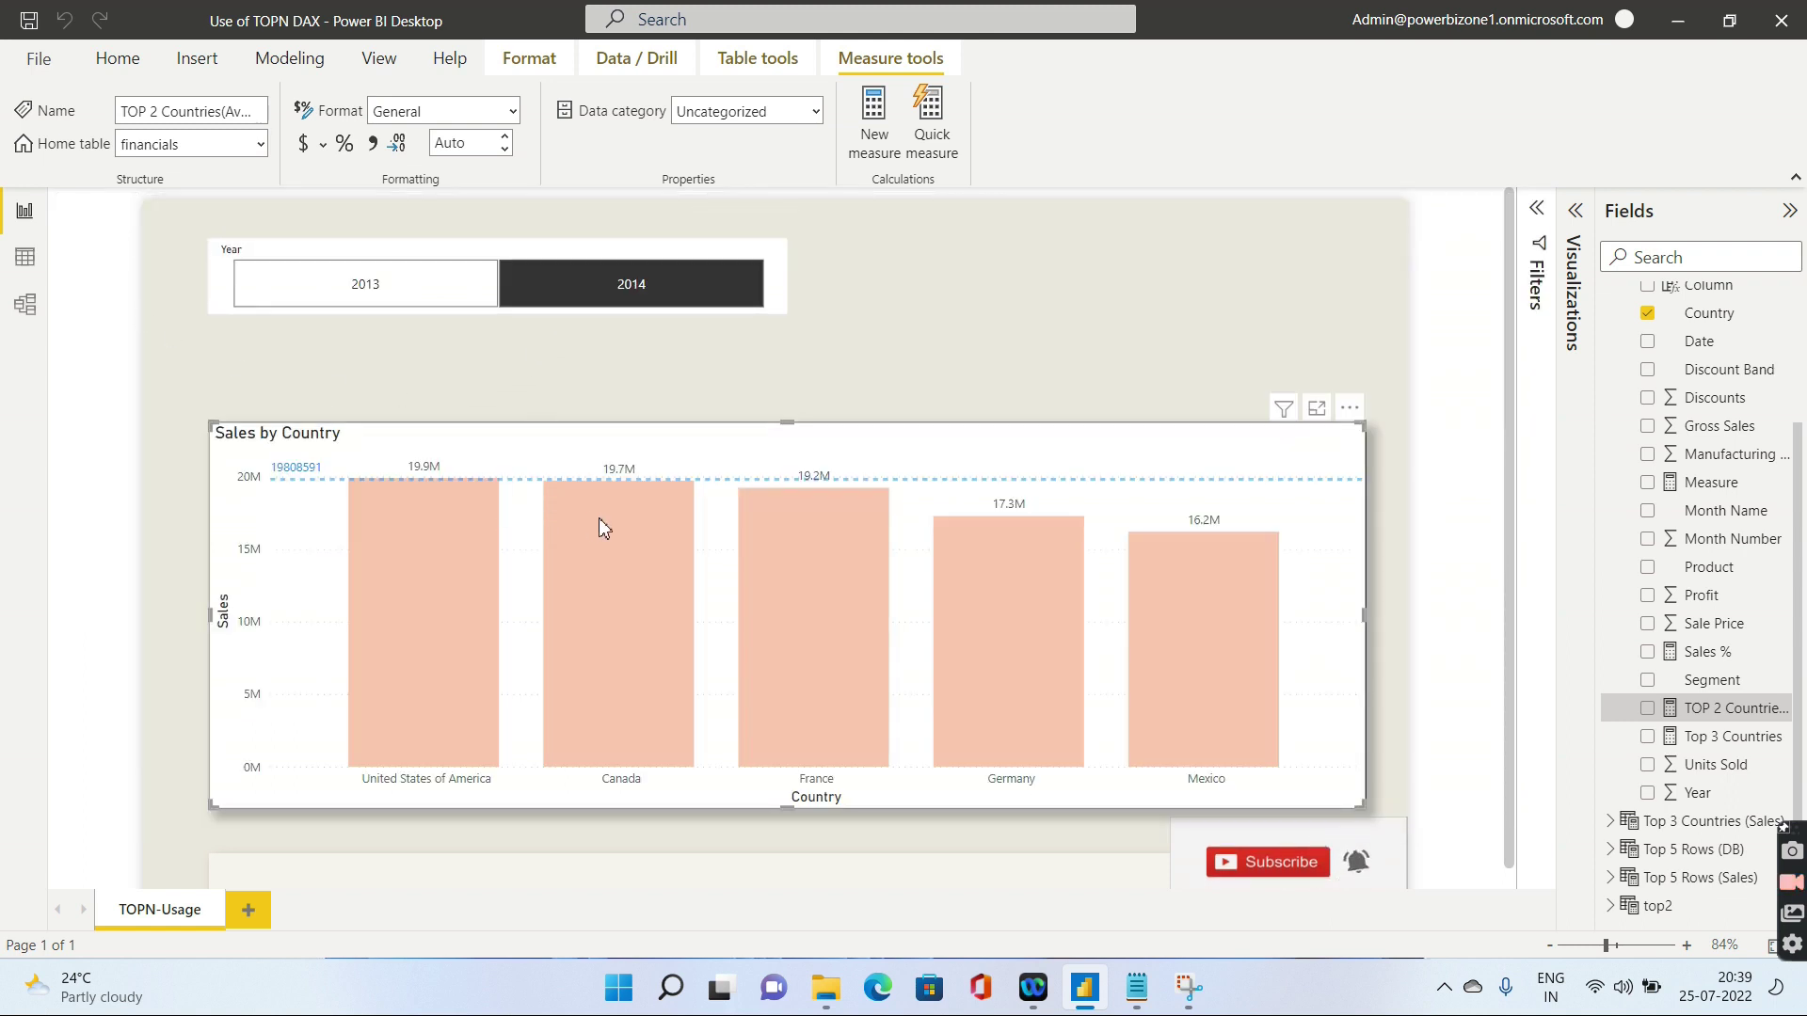
Step: Switch the Year slicer from 2014 to 2013, leaving Germany leading with the average line at 5701812
click(681, 301)
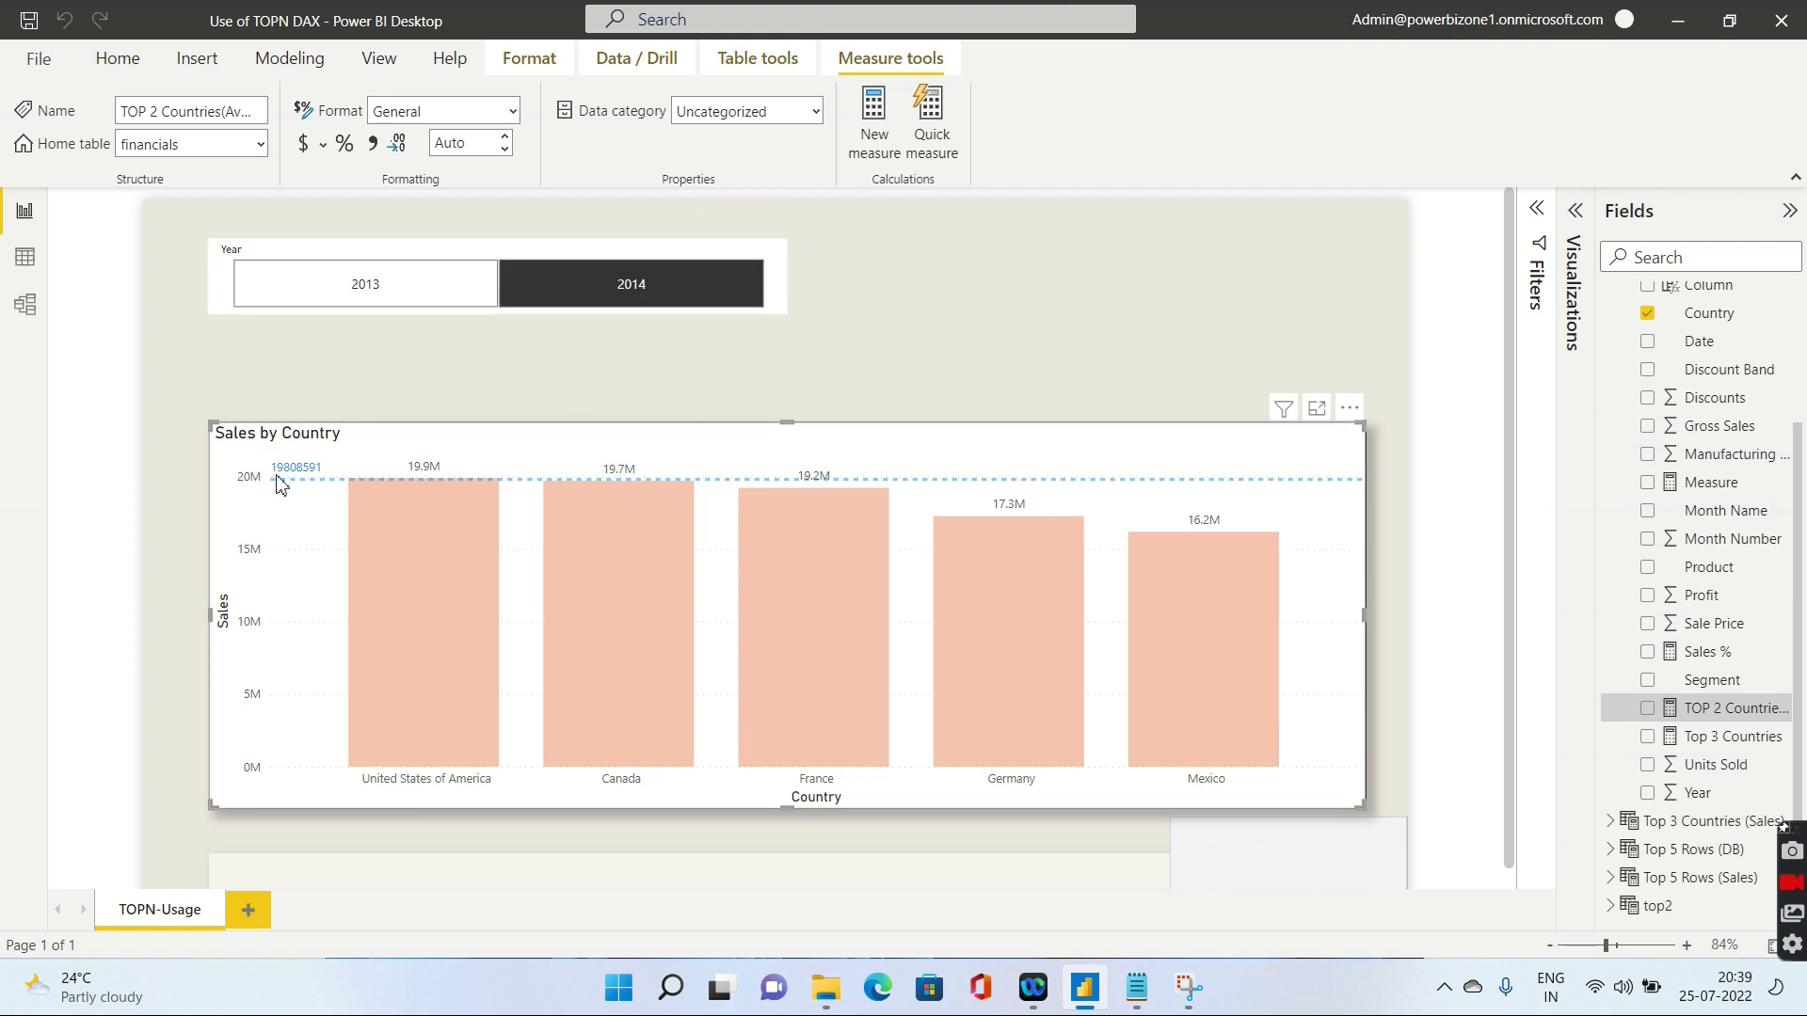
click(349, 298)
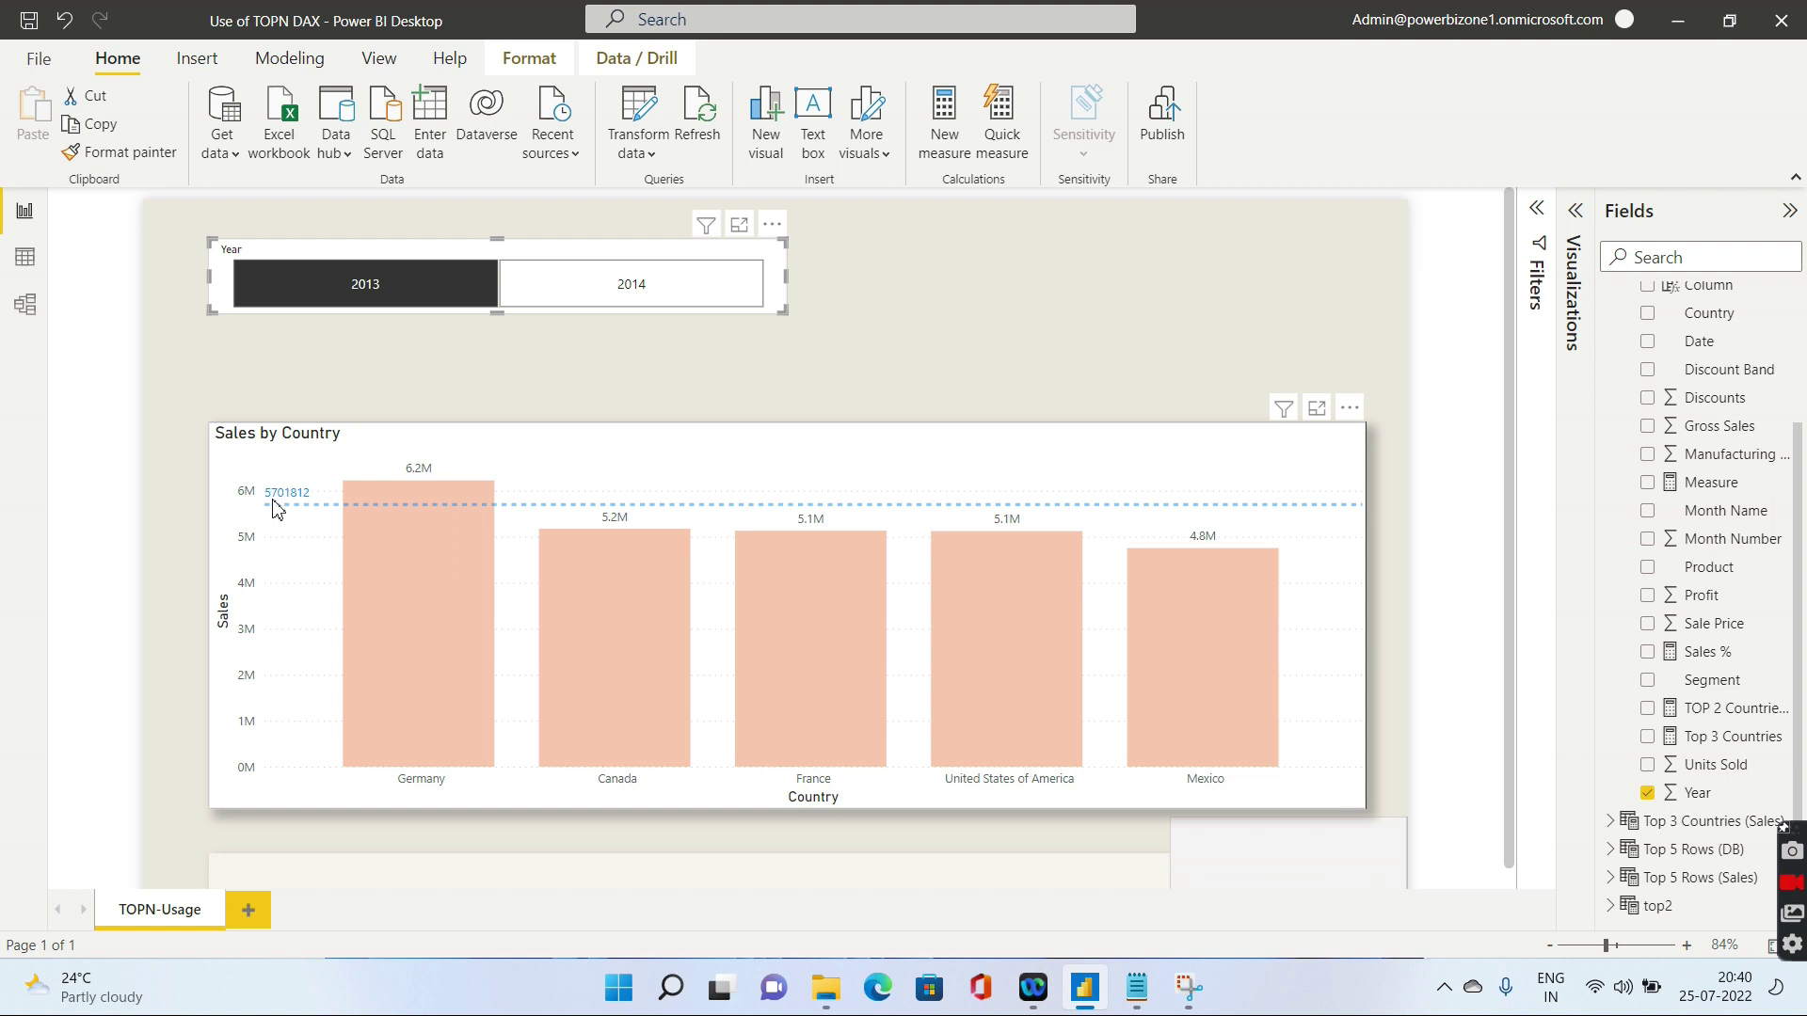
click(848, 354)
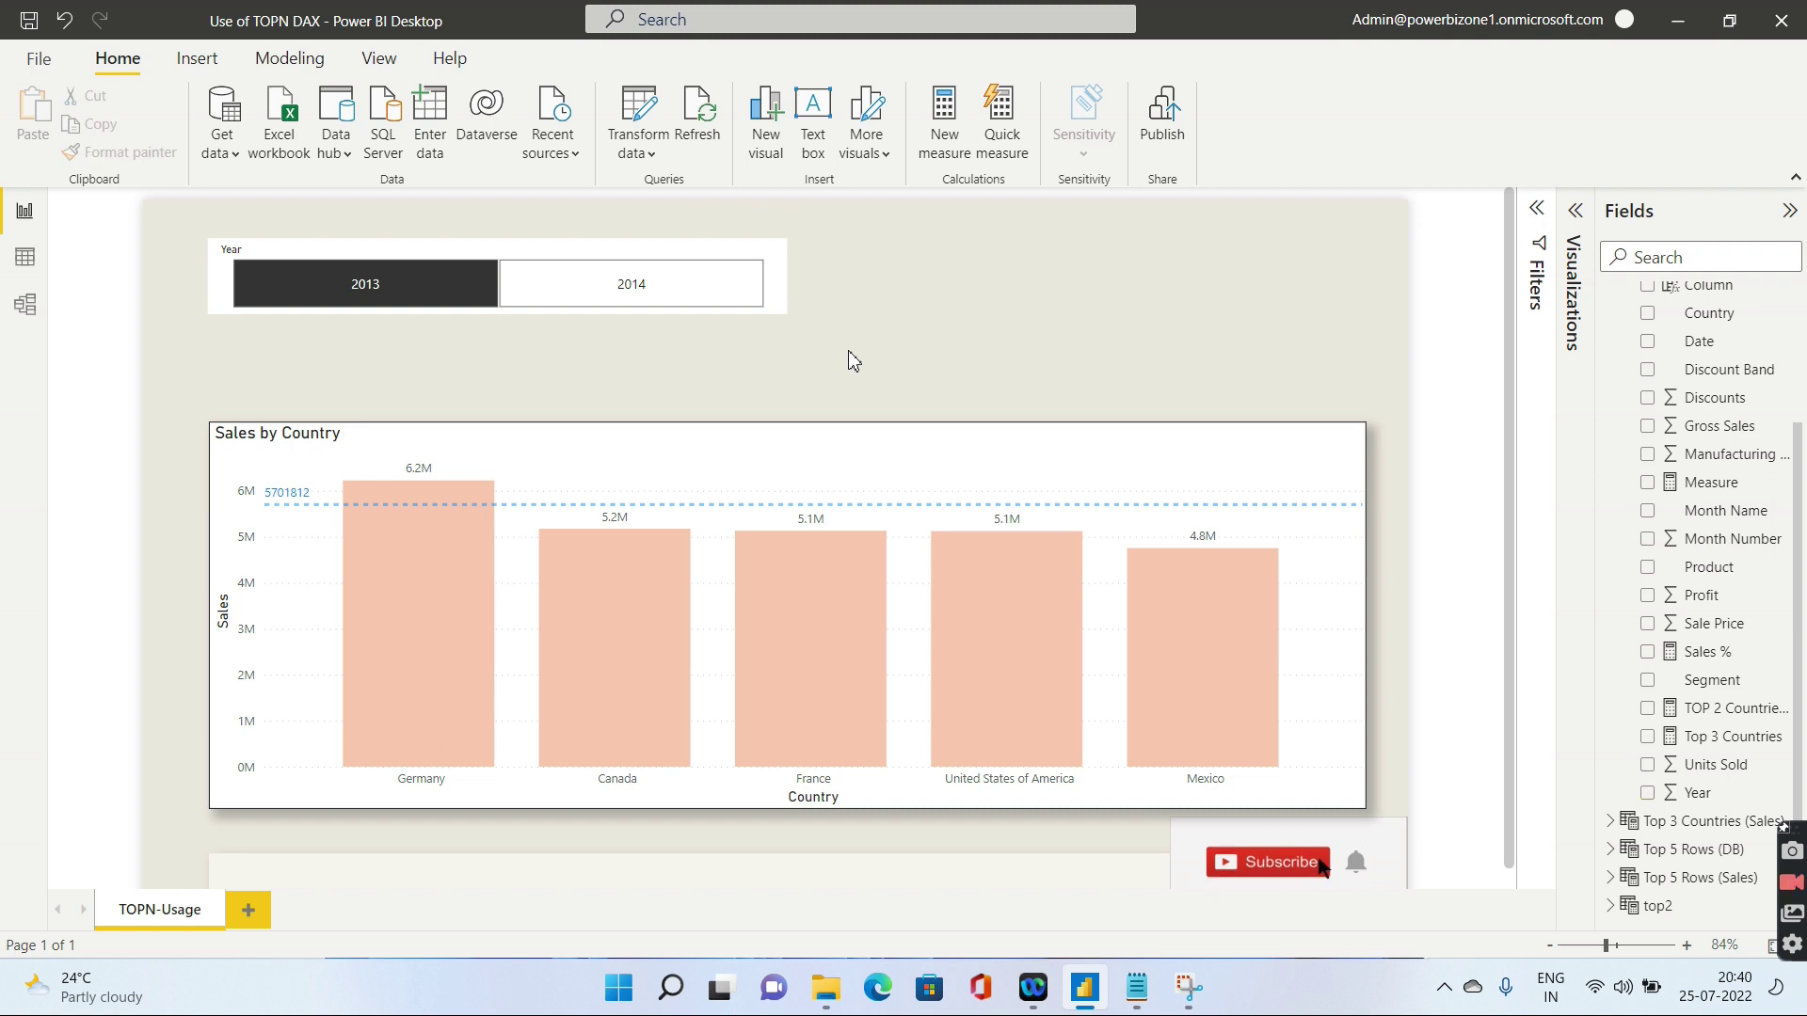